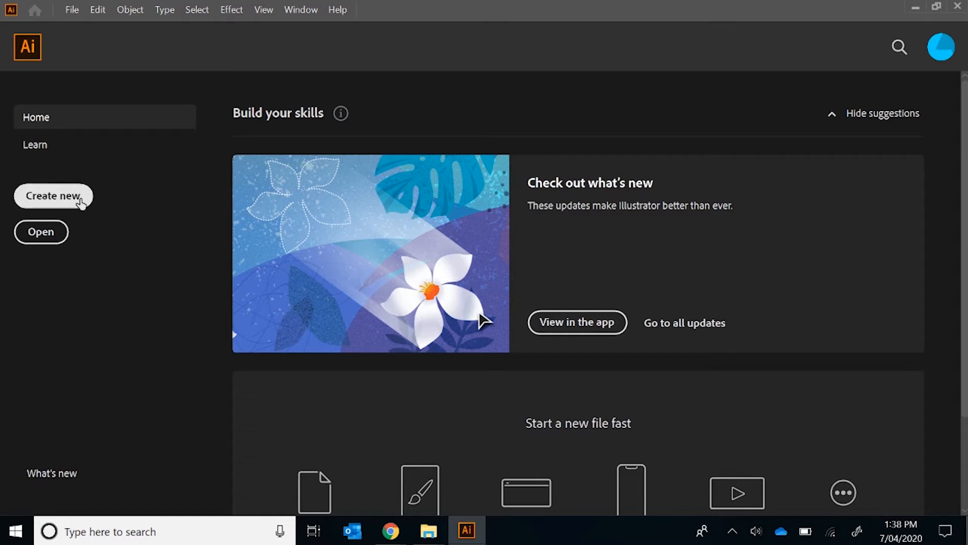
# Create a new landscape document of 1366 x 768 px from the Common preset
pyautogui.click(80, 196)
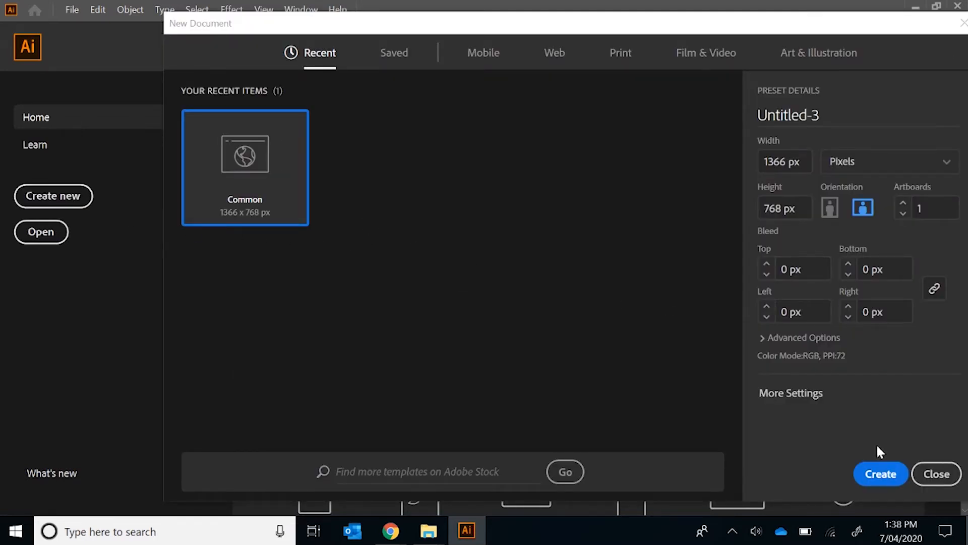
pyautogui.click(883, 479)
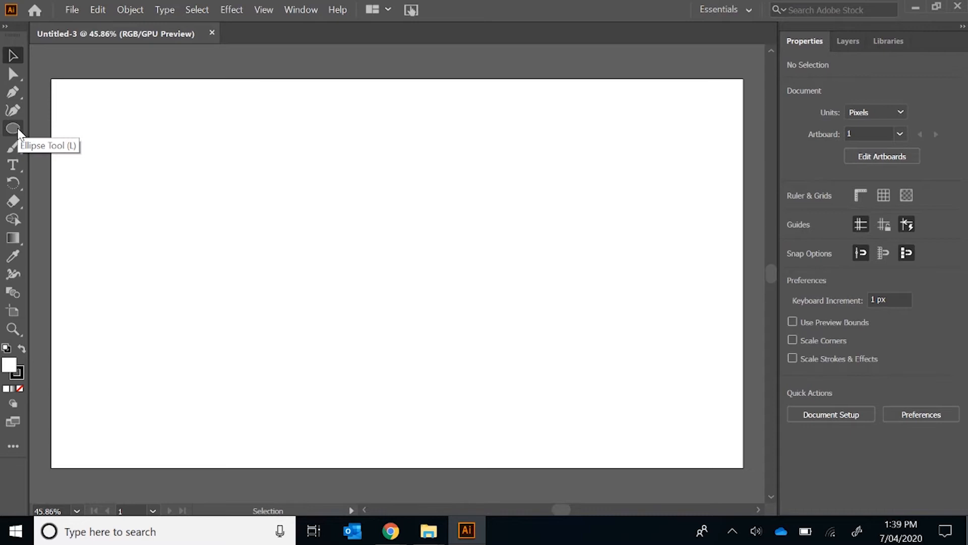
# Draw a trial ellipse in the upper half of the artboard and undo it
pyautogui.moveTo(17, 129); pyautogui.dragTo(85, 131)
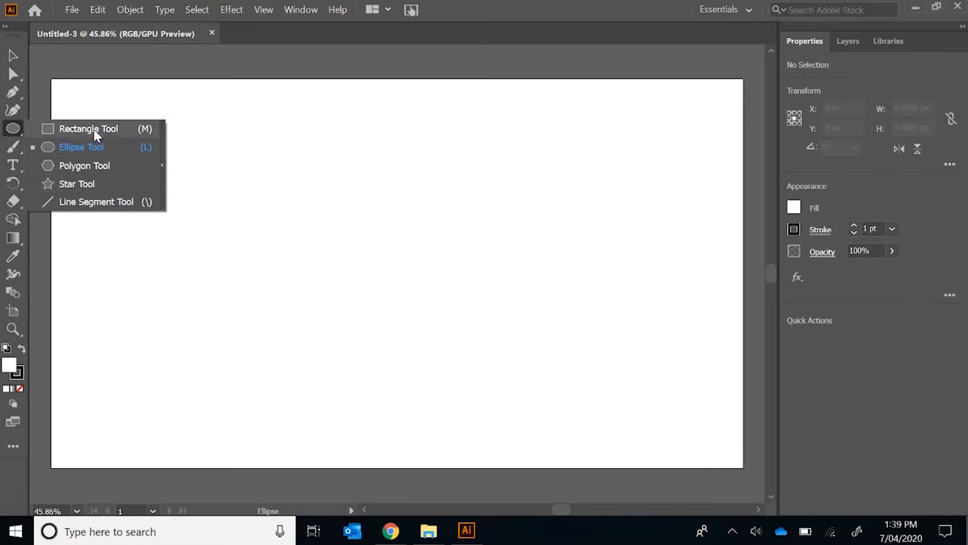
pyautogui.click(99, 144)
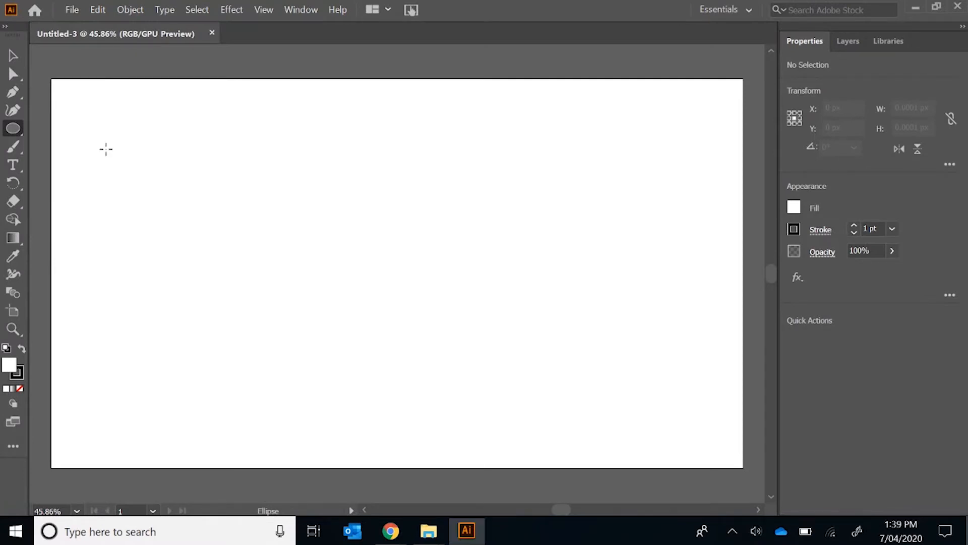
pyautogui.moveTo(177, 141)
pyautogui.mouseDown()
pyautogui.moveTo(244, 180)
pyautogui.moveTo(469, 268)
pyautogui.mouseUp()
pyautogui.hotkey('ctrl', 'z')
# Set the fill colour to red and the stroke to blue with a weight of 2 pt
pyautogui.click(795, 207)
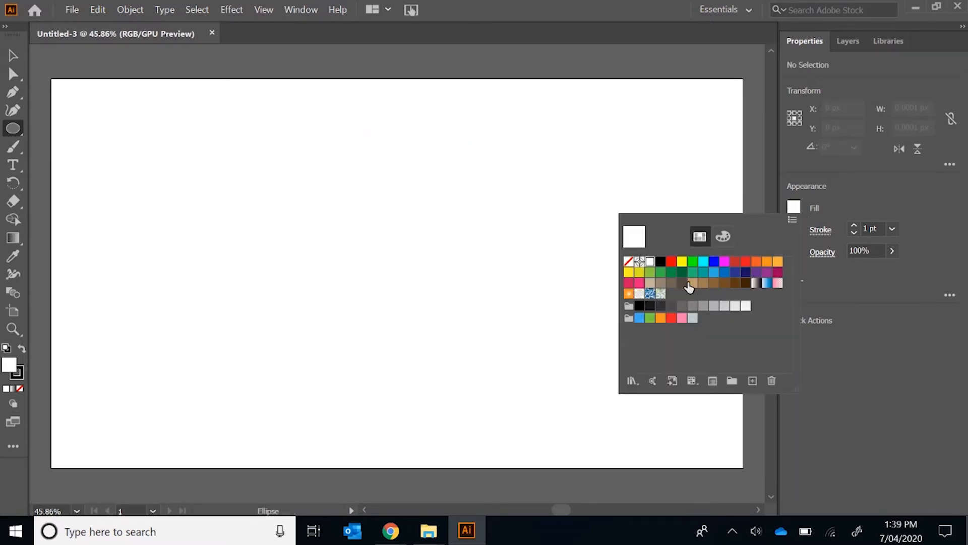
pyautogui.click(671, 261)
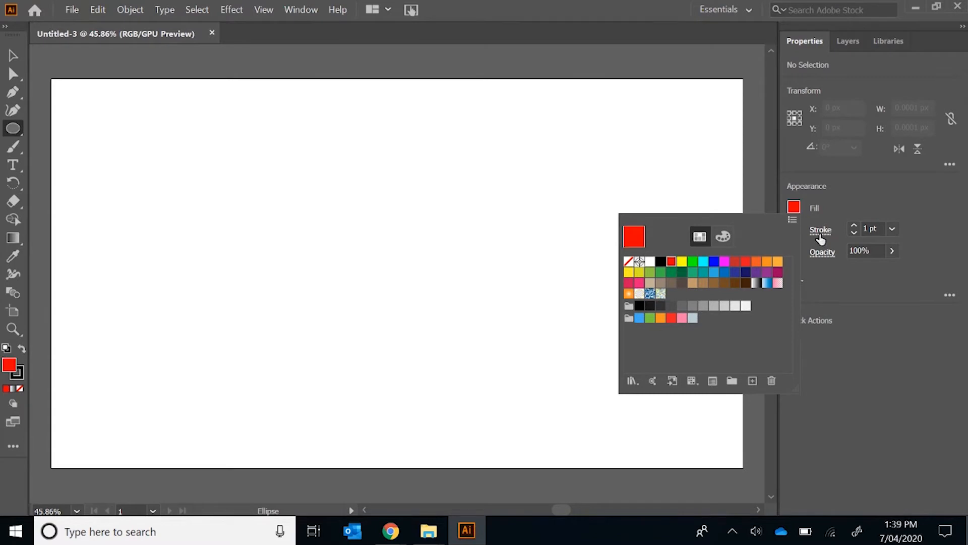
pyautogui.click(794, 229)
pyautogui.click(715, 284)
pyautogui.click(892, 229)
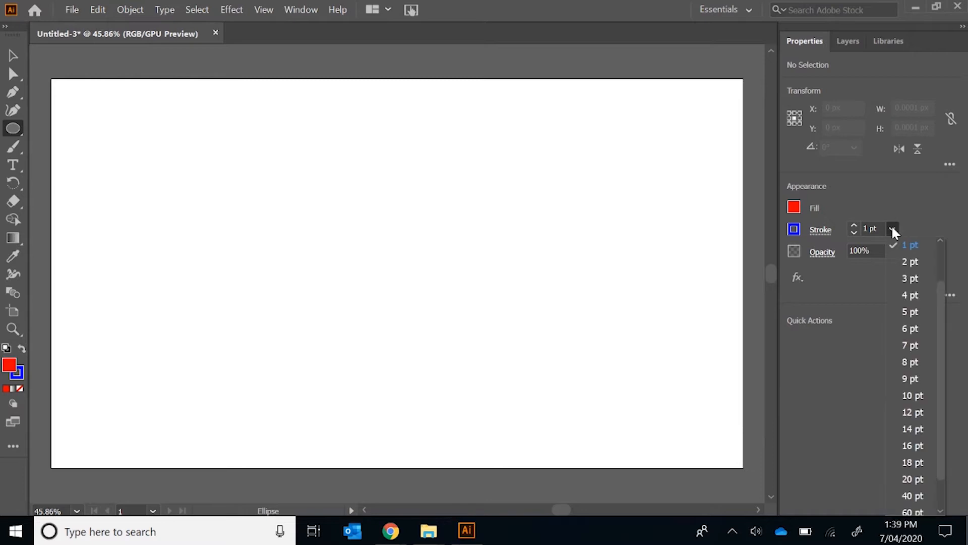
pyautogui.click(914, 263)
# Draw a trial circle about 233 px in diameter with the Ellipse tool and delete it
pyautogui.moveTo(197, 180)
pyautogui.mouseDown()
pyautogui.moveTo(417, 262)
pyautogui.moveTo(473, 225)
pyautogui.moveTo(461, 158)
pyautogui.moveTo(510, 285)
pyautogui.moveTo(343, 318)
pyautogui.moveTo(315, 305)
pyautogui.moveTo(283, 222)
pyautogui.moveTo(292, 262)
pyautogui.moveTo(388, 373)
pyautogui.moveTo(317, 298)
pyautogui.mouseUp()
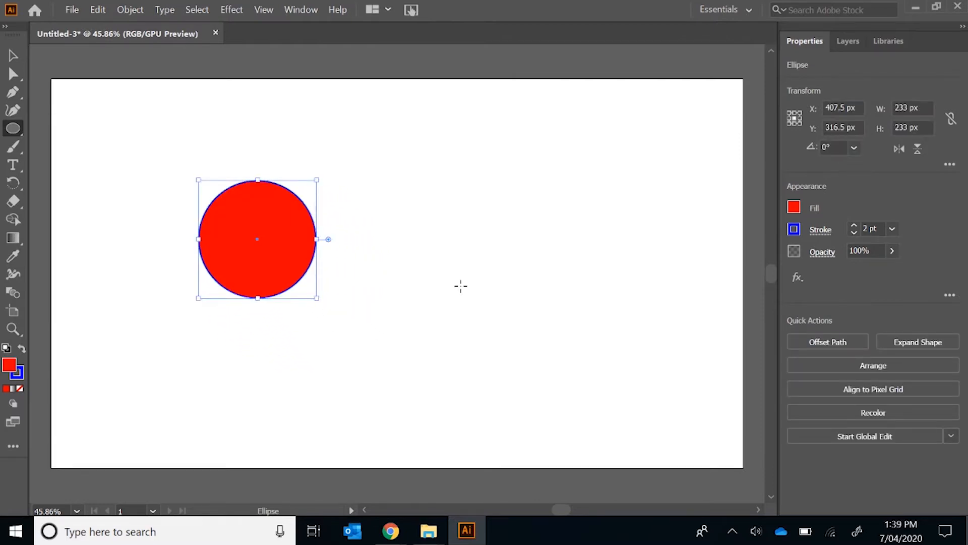
pyautogui.press('Delete')
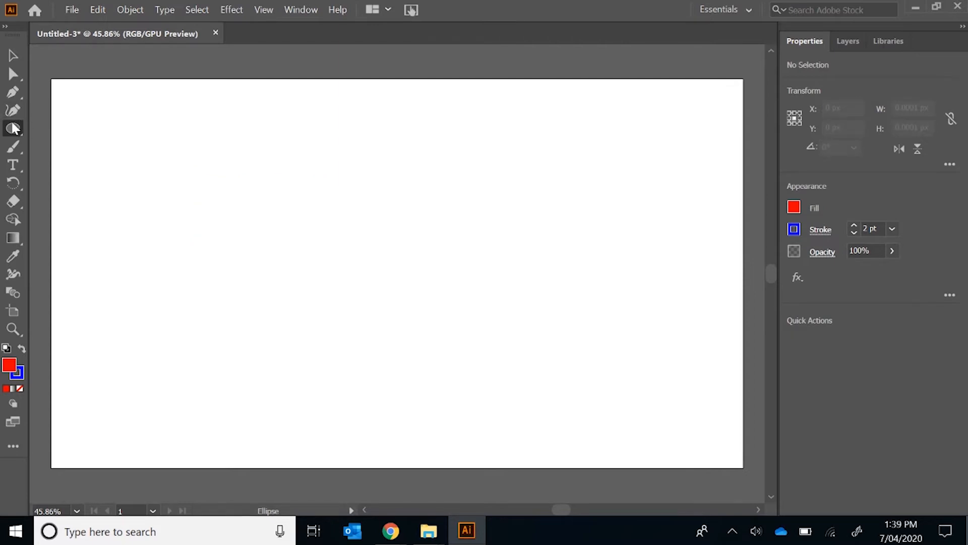
# Draw an 11-sided polygon about 225 px wide and a second one about 194 px wide to its lower right
pyautogui.click(15, 130)
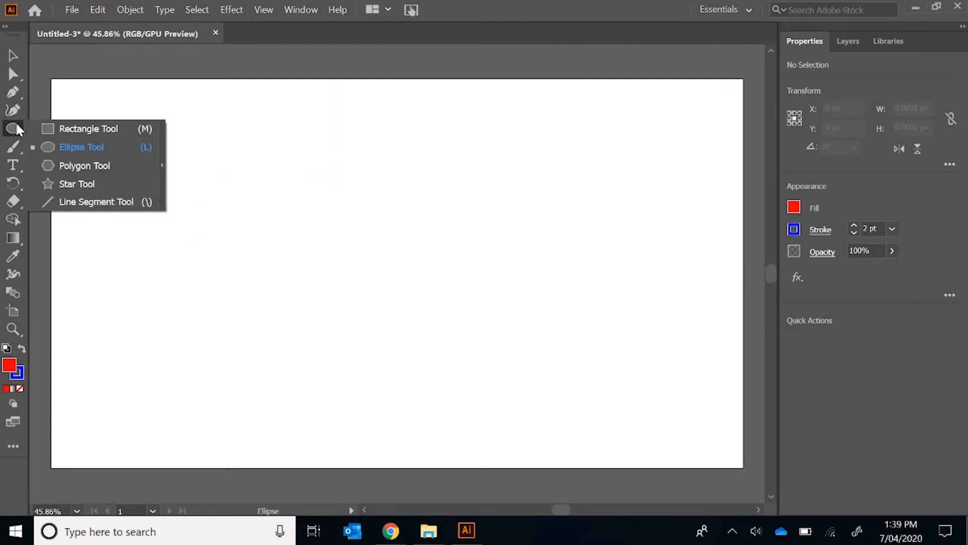
pyautogui.click(126, 173)
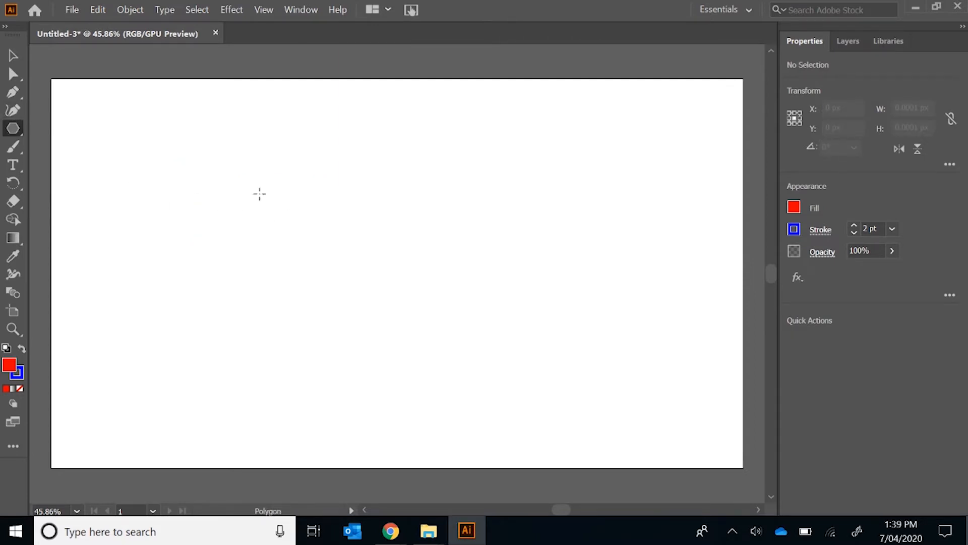
pyautogui.moveTo(214, 164); pyautogui.dragTo(250, 208)
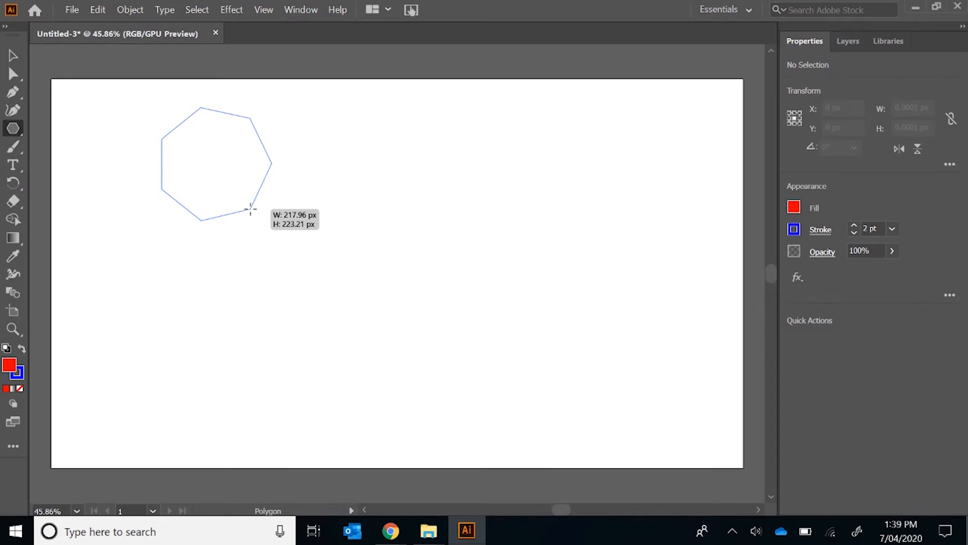
pyautogui.press('Up')
pyautogui.press('Up')
pyautogui.press('Up')
pyautogui.press('Up')
pyautogui.moveTo(250, 209); pyautogui.dragTo(250, 209)
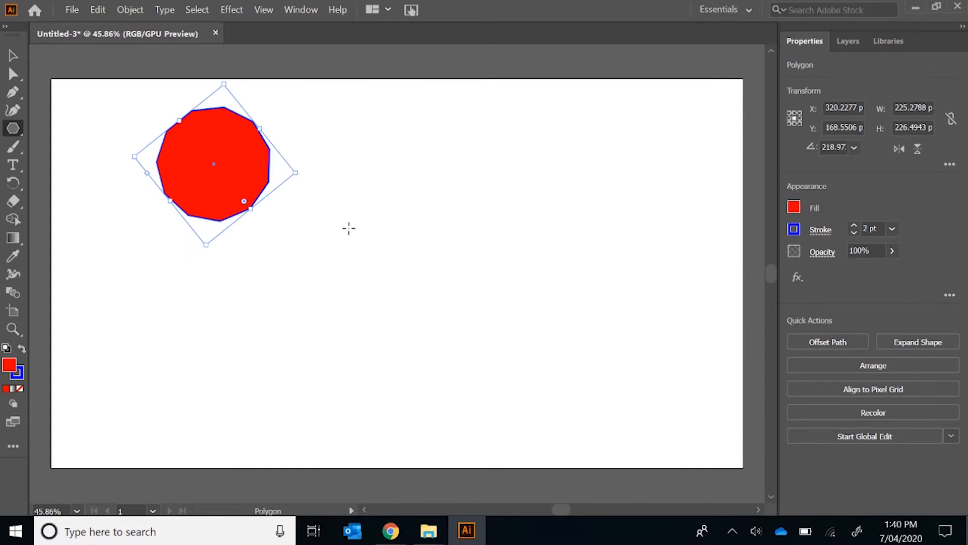
pyautogui.moveTo(340, 207); pyautogui.dragTo(380, 240)
# Add a triangle beside the polygons by creating a three-sided polygon with a radius of 98.2344 px
pyautogui.click(437, 218)
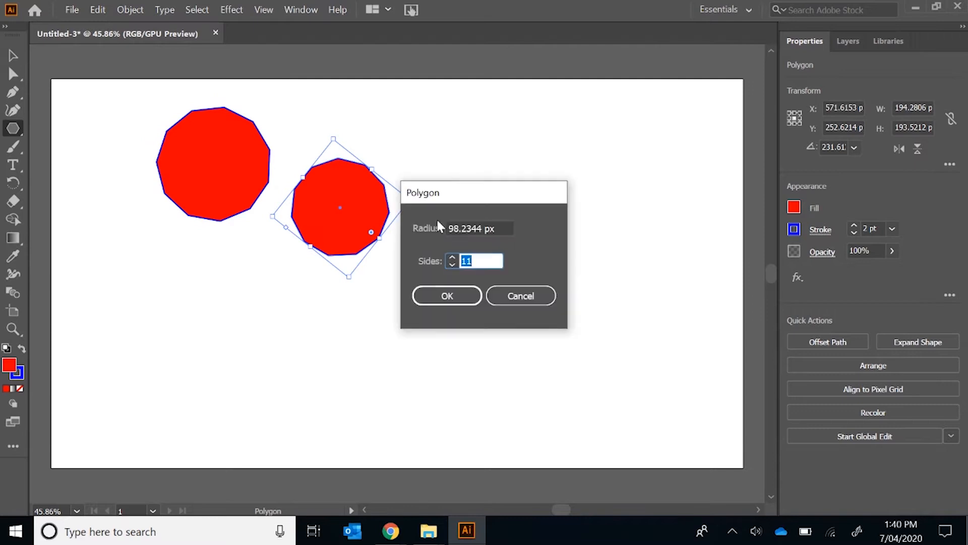
pyautogui.click(453, 263)
pyautogui.click(444, 296)
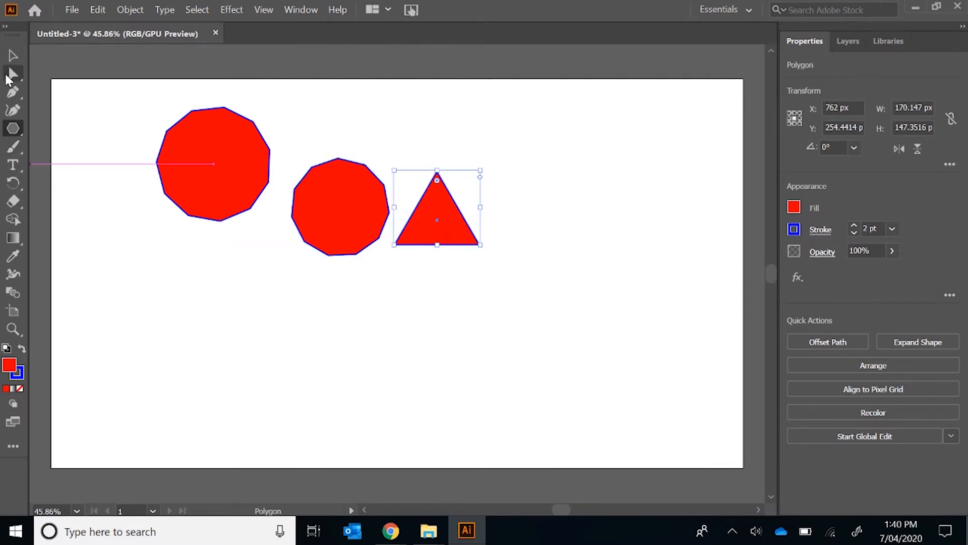
# Delete both 11-sided polygons and the triangle from the artboard
pyautogui.click(13, 56)
pyautogui.click(364, 217)
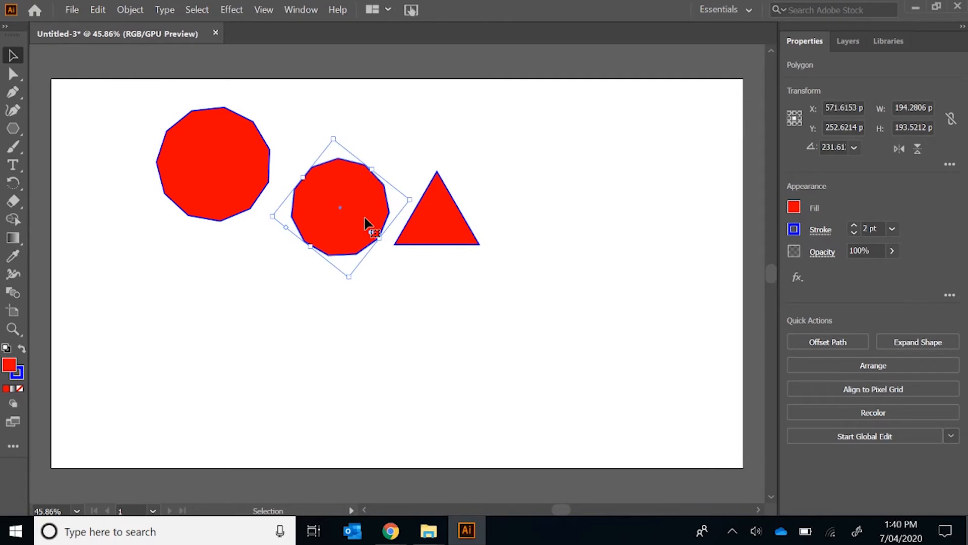
pyautogui.press('Delete')
pyautogui.click(428, 215)
pyautogui.press('Delete')
pyautogui.click(232, 193)
pyautogui.press('Delete')
# Try drawing a star while raising and lowering its number of points, and undo it
pyautogui.click(13, 129)
pyautogui.moveTo(13, 133); pyautogui.dragTo(93, 189)
pyautogui.moveTo(258, 194); pyautogui.dragTo(331, 181)
pyautogui.press('Up')
pyautogui.press('Up')
pyautogui.press('Up')
pyautogui.press('Up')
pyautogui.press('Up')
pyautogui.press('Down')
pyautogui.press('Down')
pyautogui.press('Down')
pyautogui.press('Down')
pyautogui.press('Up')
pyautogui.press('Up')
pyautogui.press('Up')
pyautogui.press('Up')
pyautogui.press('Up')
pyautogui.press('Up')
pyautogui.press('Up')
pyautogui.press('Up')
pyautogui.press('Up')
pyautogui.press('Up')
pyautogui.press('Down')
pyautogui.press('Down')
pyautogui.press('Down')
pyautogui.press('Down')
pyautogui.hotkey('ctrl', 'z')
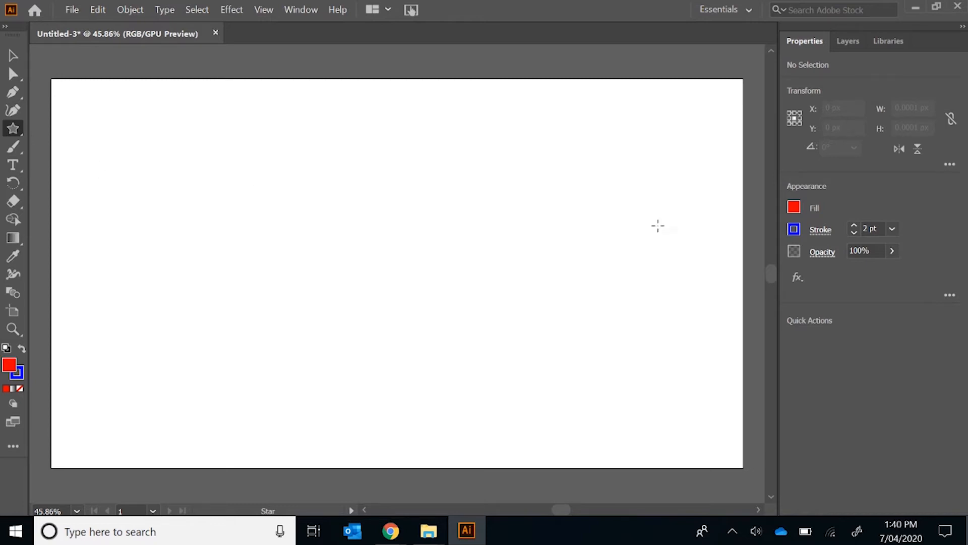
# Set the fill colour to white and the stroke colour to black
pyautogui.click(794, 207)
pyautogui.click(650, 262)
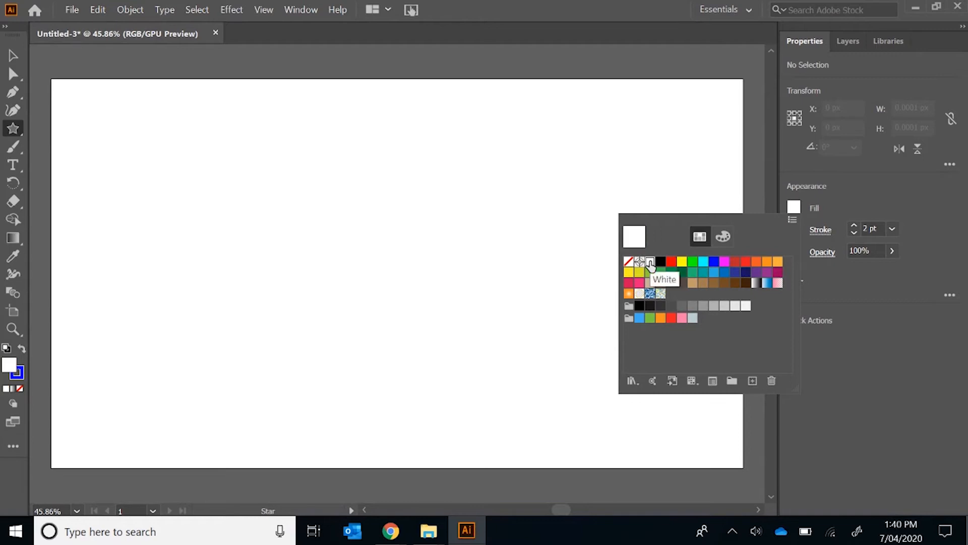
pyautogui.click(795, 230)
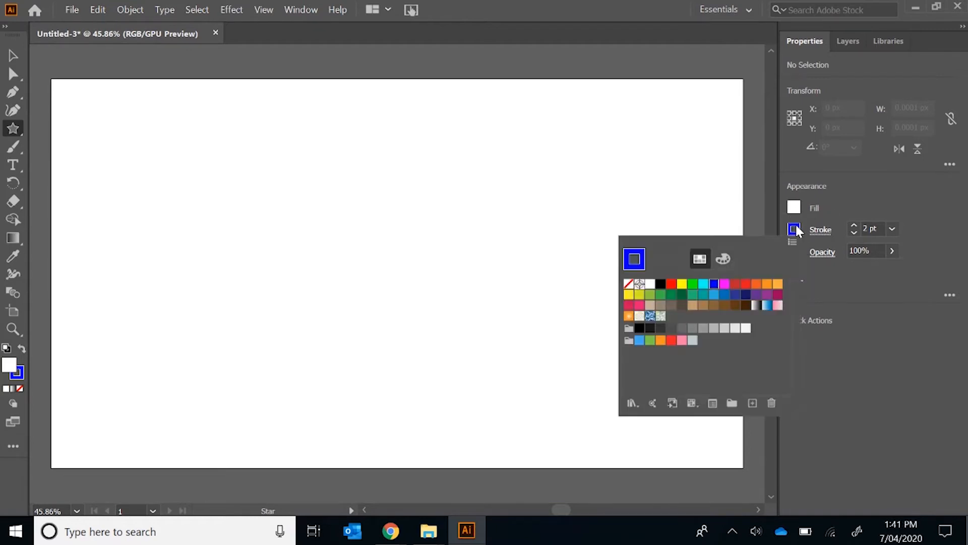
pyautogui.click(661, 284)
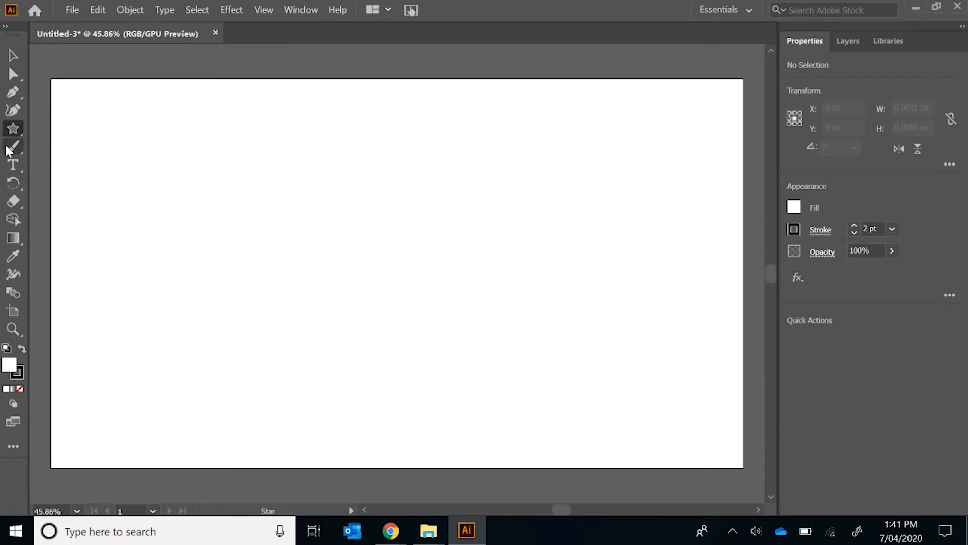
# Draw a circle about 192 px in diameter near the middle of the artboard as the head
pyautogui.click(20, 129)
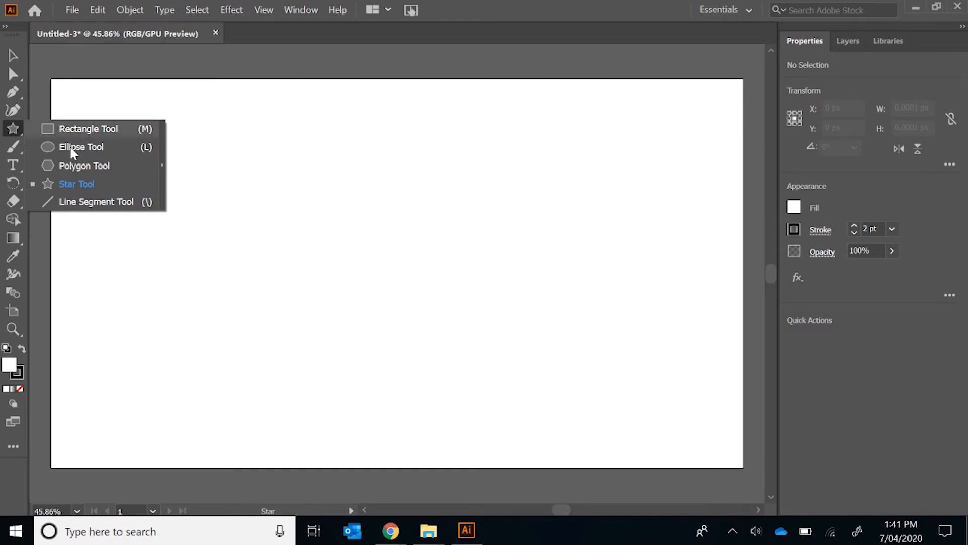
pyautogui.click(84, 147)
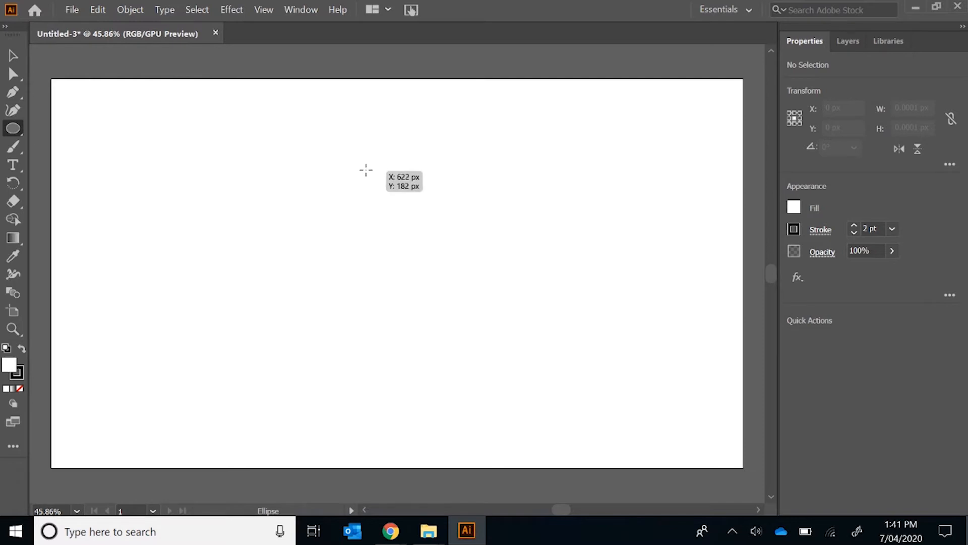
pyautogui.moveTo(363, 175); pyautogui.dragTo(460, 263)
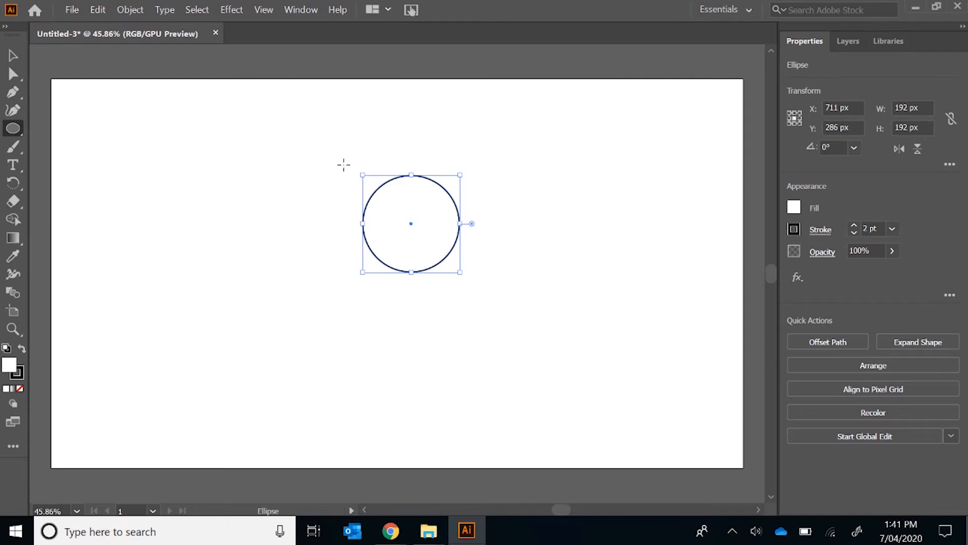
# Draw an ear circle about 87 px wide overlapping the head's upper left and place a copy at its upper right
pyautogui.moveTo(345, 160); pyautogui.dragTo(389, 205)
pyautogui.press('v')
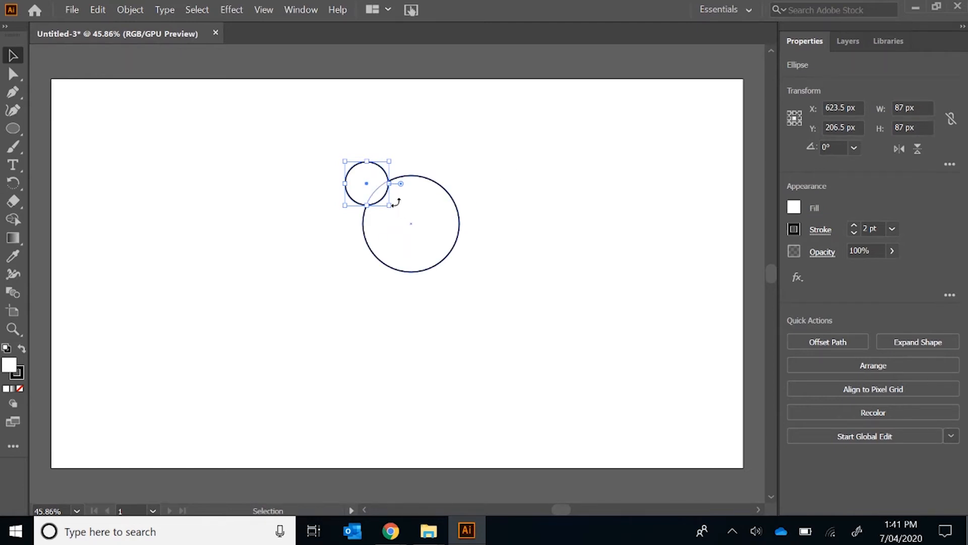
pyautogui.moveTo(383, 198); pyautogui.dragTo(473, 201)
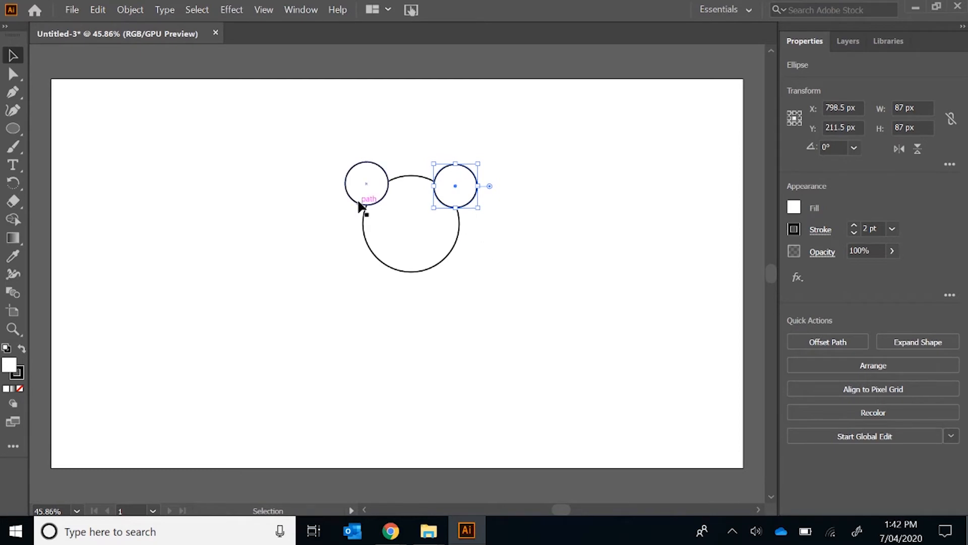
pyautogui.click(567, 230)
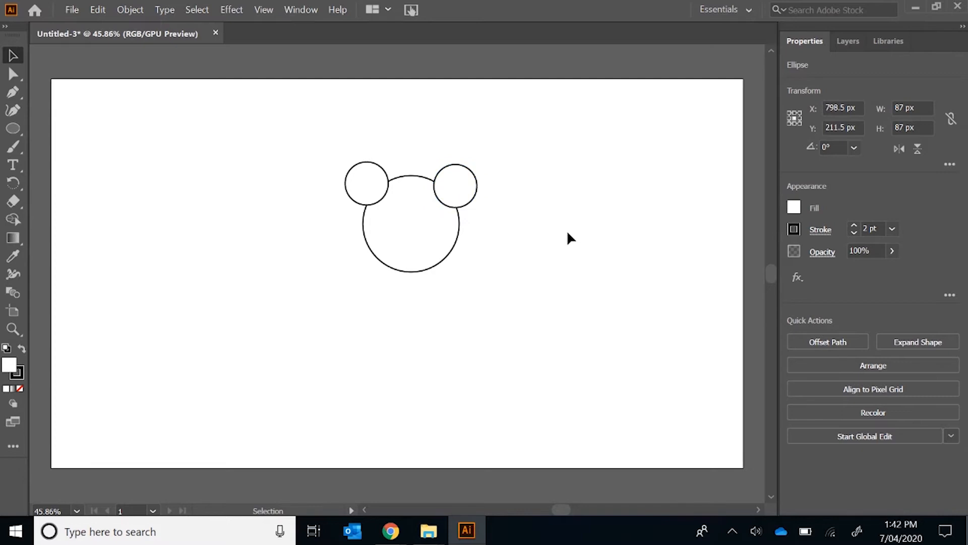
# Draw an inner circle about 39 px wide in the left ear and one about 43 px wide in the right ear
pyautogui.click(65, 512)
pyautogui.write('65')
pyautogui.press('Return')
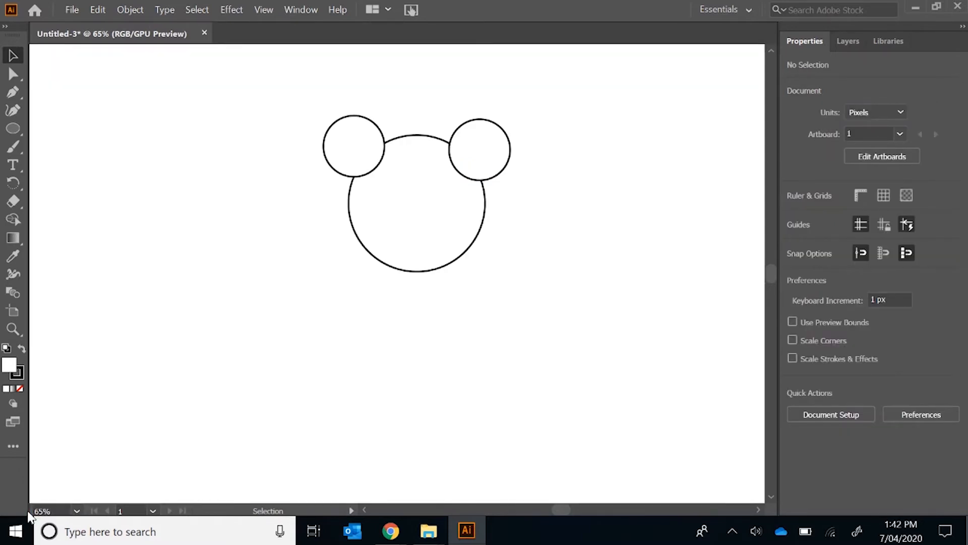
pyautogui.click(13, 130)
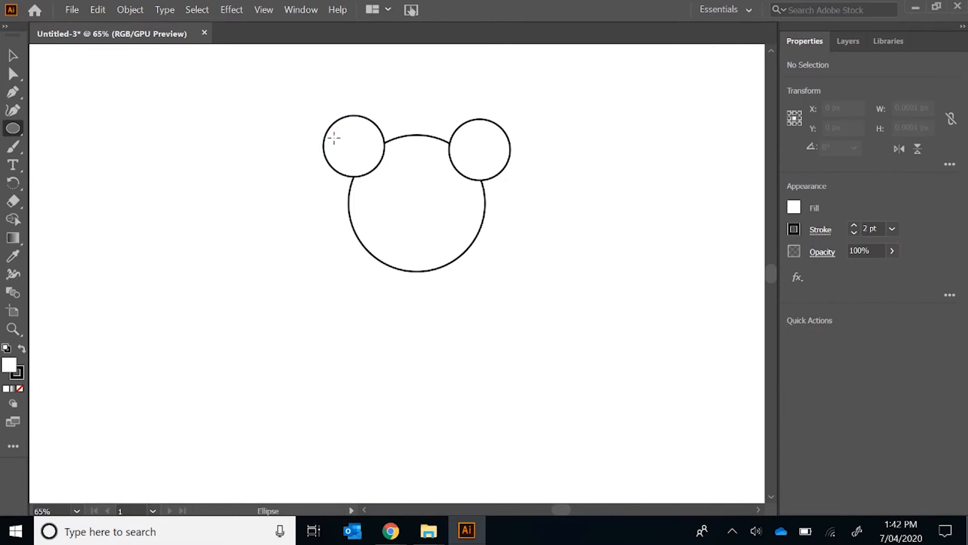
pyautogui.moveTo(344, 138); pyautogui.dragTo(368, 162)
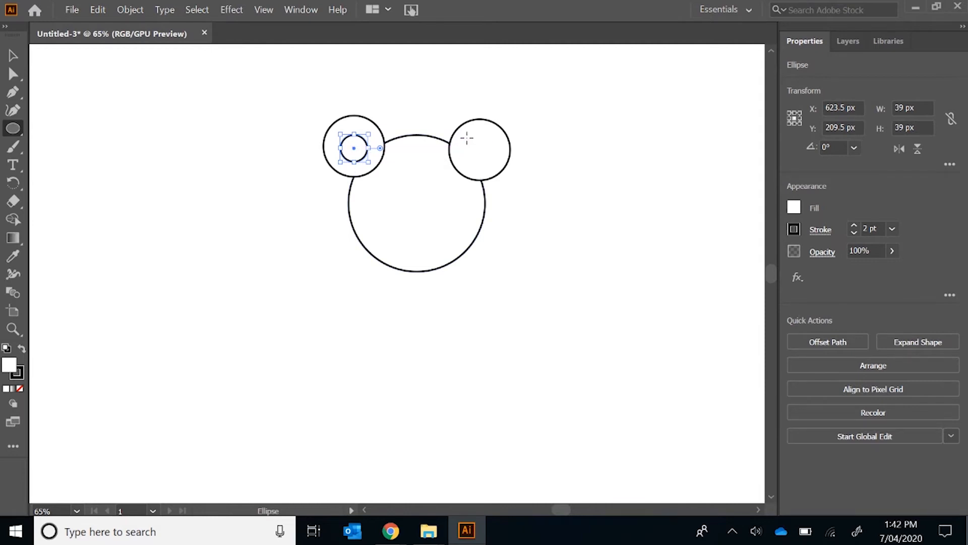
pyautogui.moveTo(463, 134); pyautogui.dragTo(494, 165)
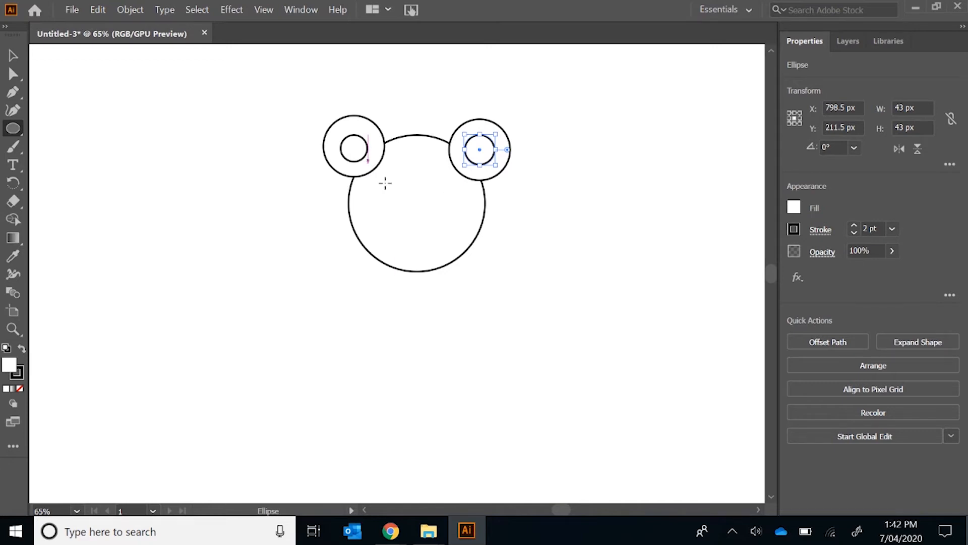
# Select all the circles and merge both outer ears with the head into one outline using the Shape Builder tool
pyautogui.click(15, 56)
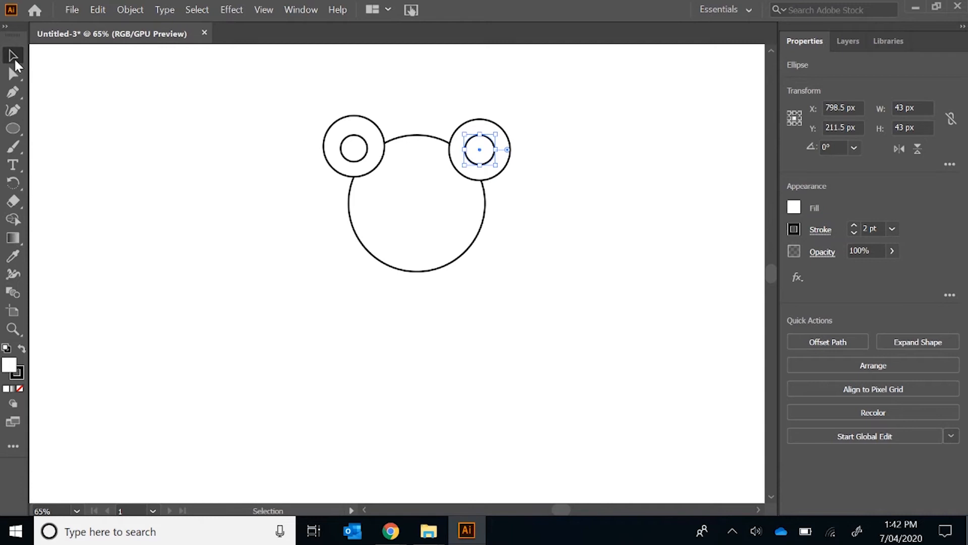
pyautogui.moveTo(282, 78)
pyautogui.mouseDown()
pyautogui.moveTo(410, 210)
pyautogui.moveTo(592, 304)
pyautogui.mouseUp()
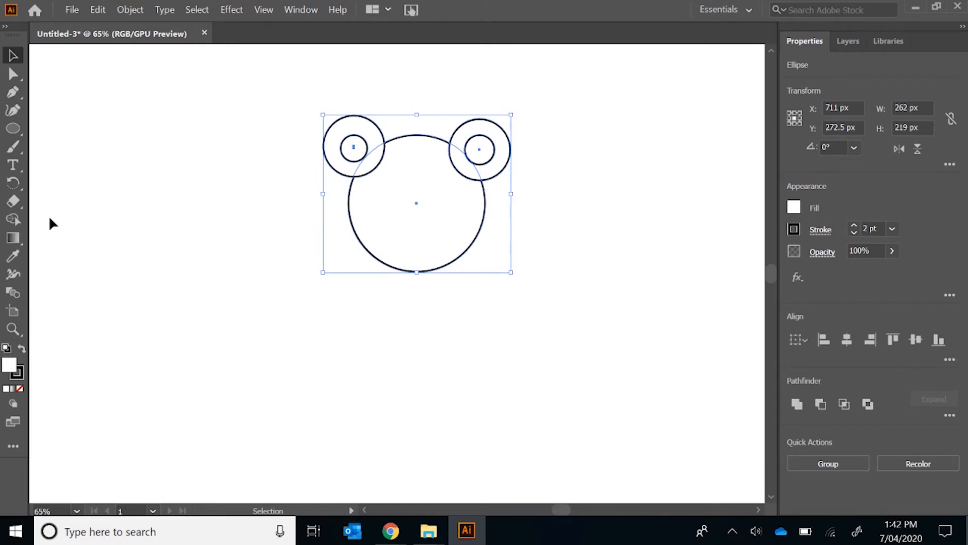
pyautogui.click(13, 219)
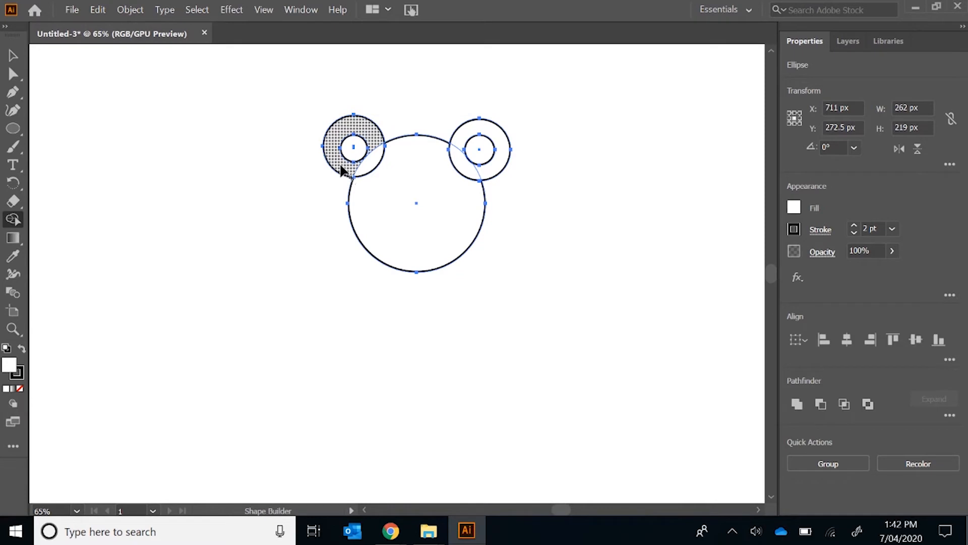
pyautogui.moveTo(339, 166); pyautogui.dragTo(374, 187)
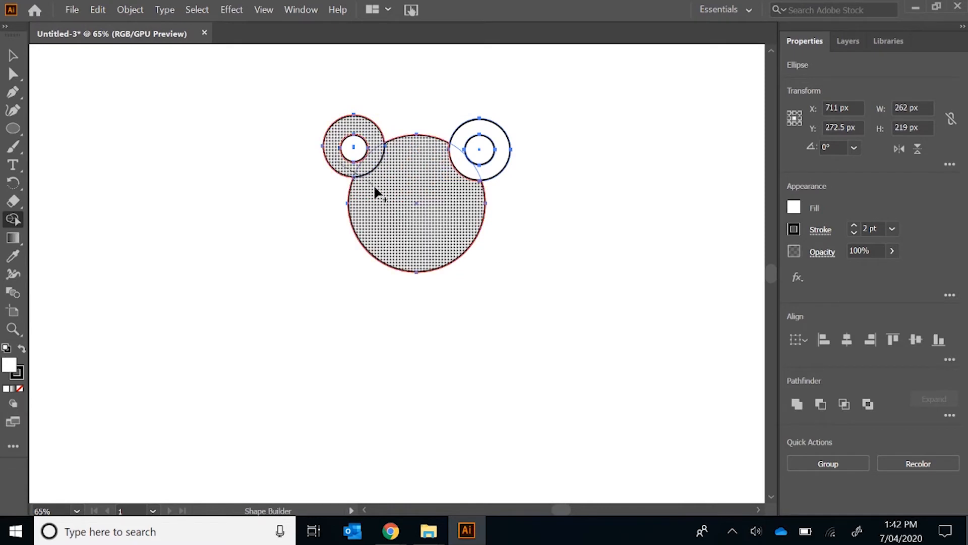
pyautogui.moveTo(454, 190); pyautogui.dragTo(487, 173)
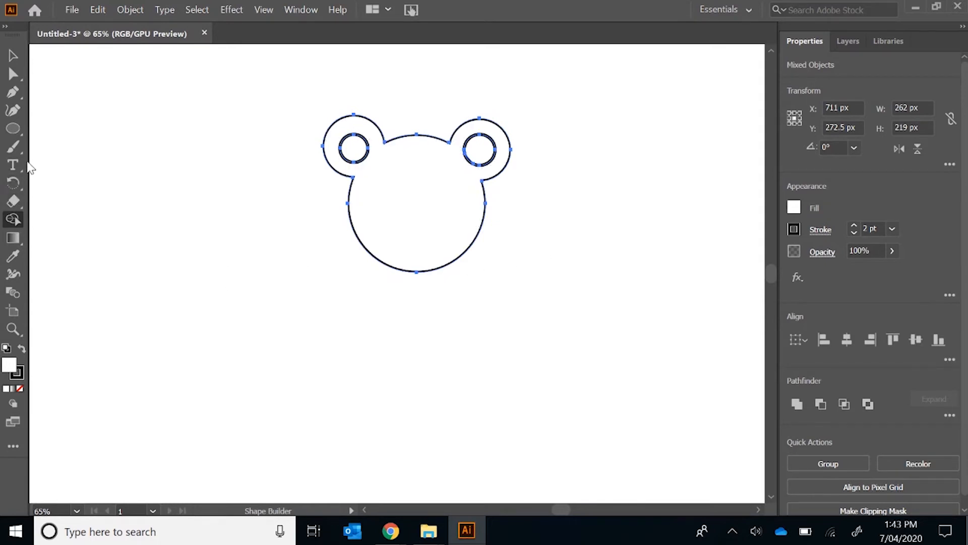
# Draw a nose ellipse about 32 by 54 px mid-face and two eye circles about 18 and 19 px wide above it
pyautogui.click(14, 128)
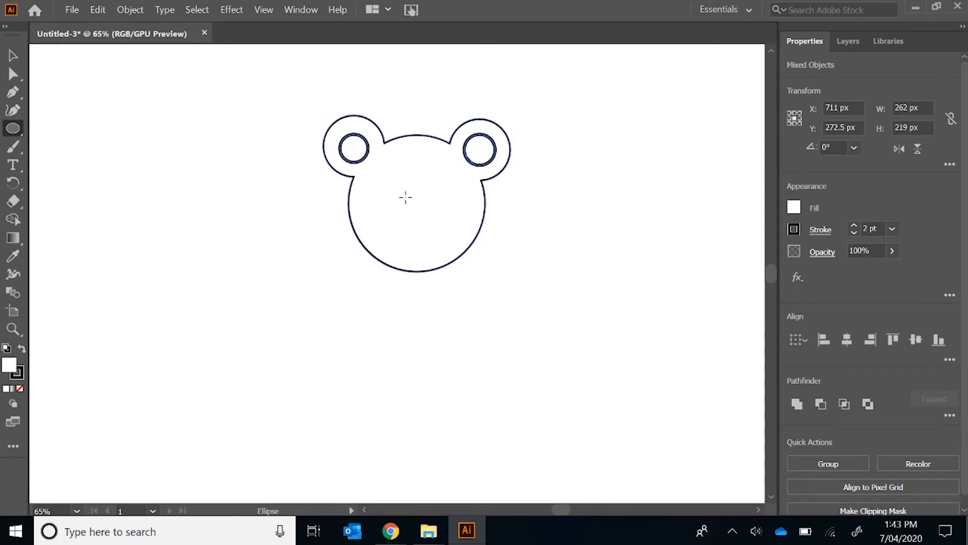
pyautogui.moveTo(406, 194); pyautogui.dragTo(430, 232)
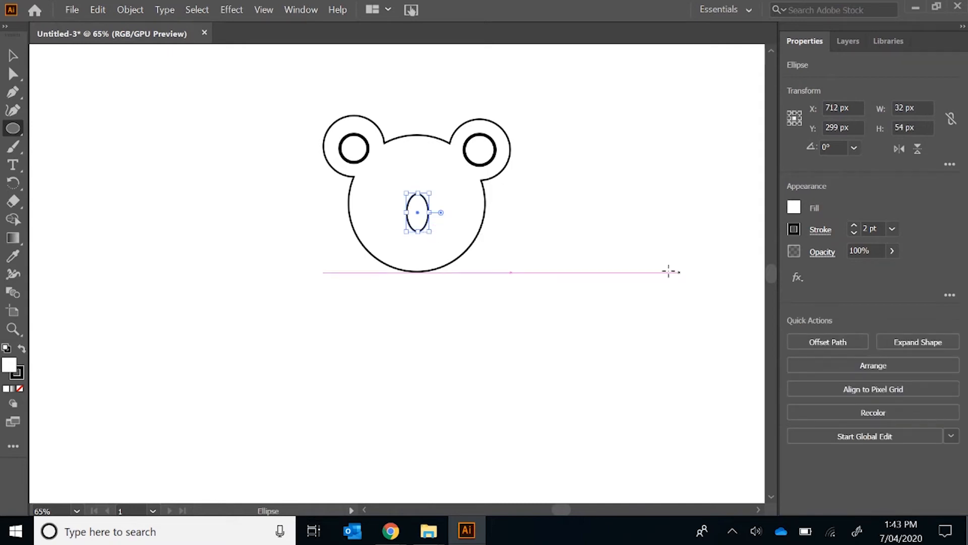
pyautogui.moveTo(376, 171); pyautogui.dragTo(451, 190)
# Fill the left eye circle with black
pyautogui.click(13, 54)
pyautogui.click(384, 179)
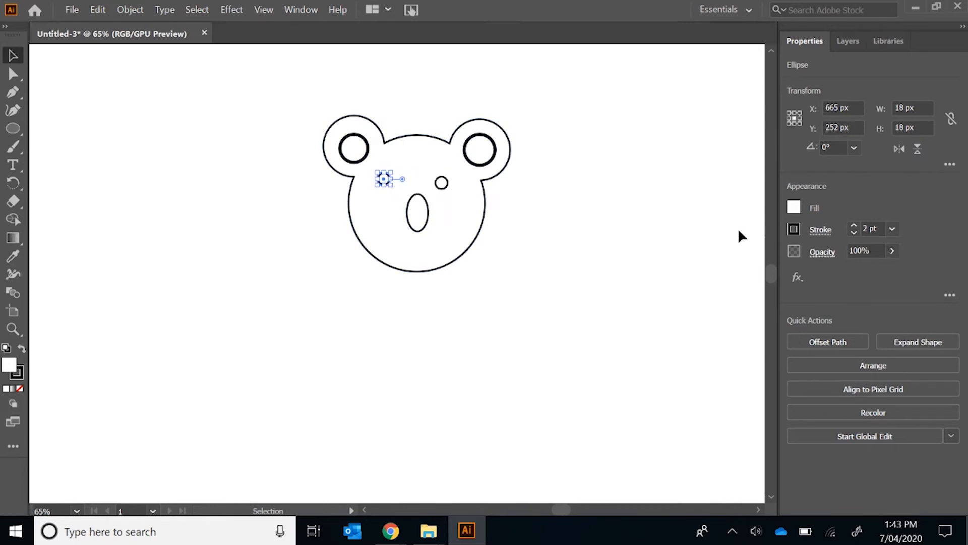
pyautogui.click(793, 210)
pyautogui.click(661, 261)
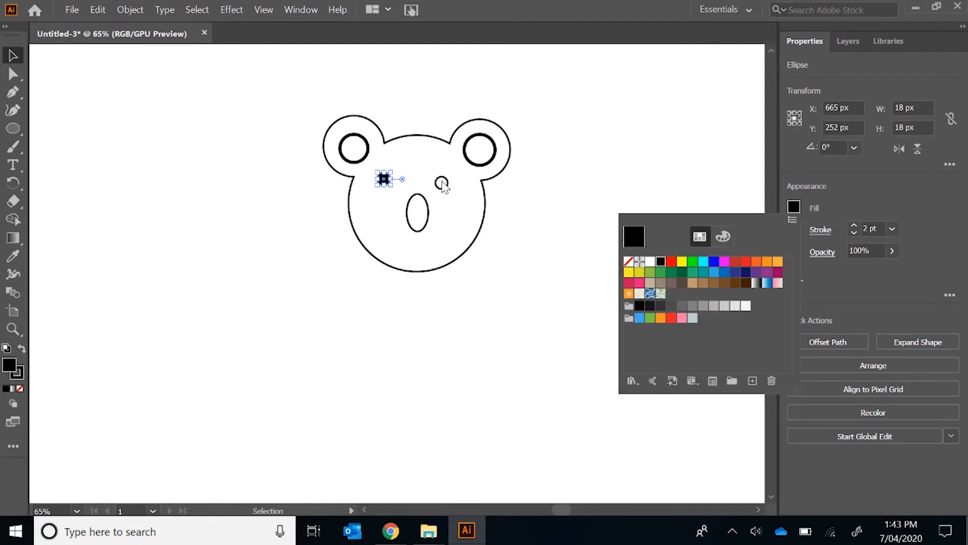
# Select the right eye and nose together with the left eye, fill them all black, and deselect
pyautogui.click(442, 184)
pyautogui.click(439, 182)
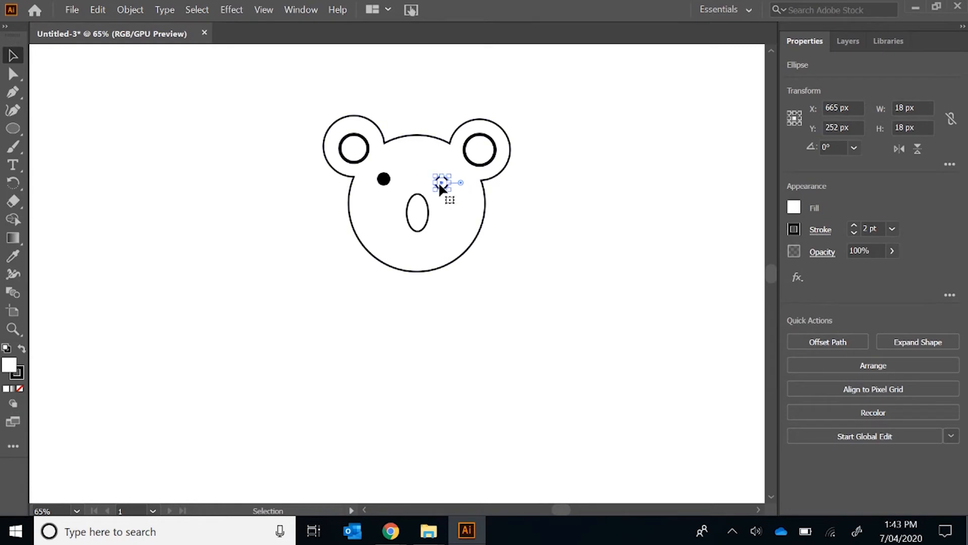
pyautogui.keyDown('shift'); pyautogui.click(419, 215); pyautogui.keyUp('shift')
pyautogui.keyDown('shift'); pyautogui.click(384, 179); pyautogui.keyUp('shift')
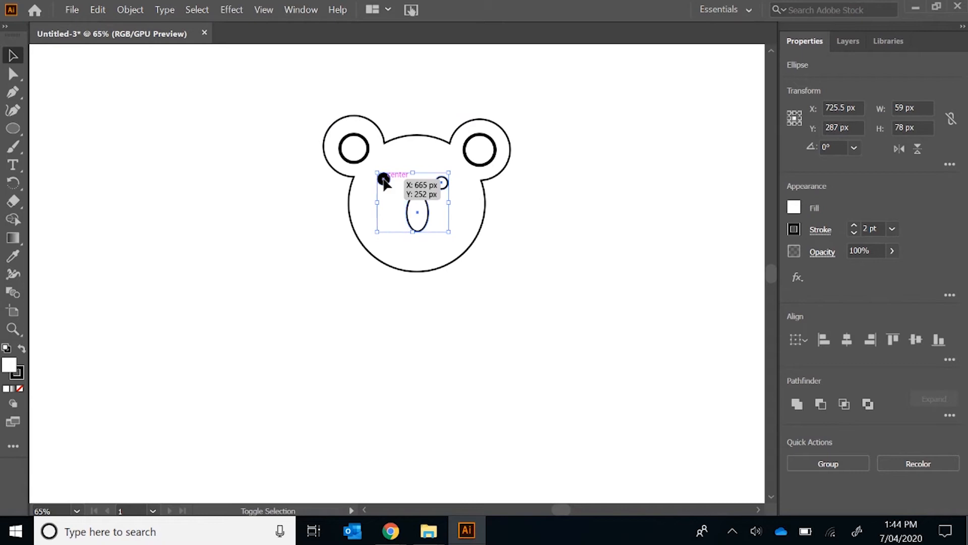
pyautogui.click(795, 205)
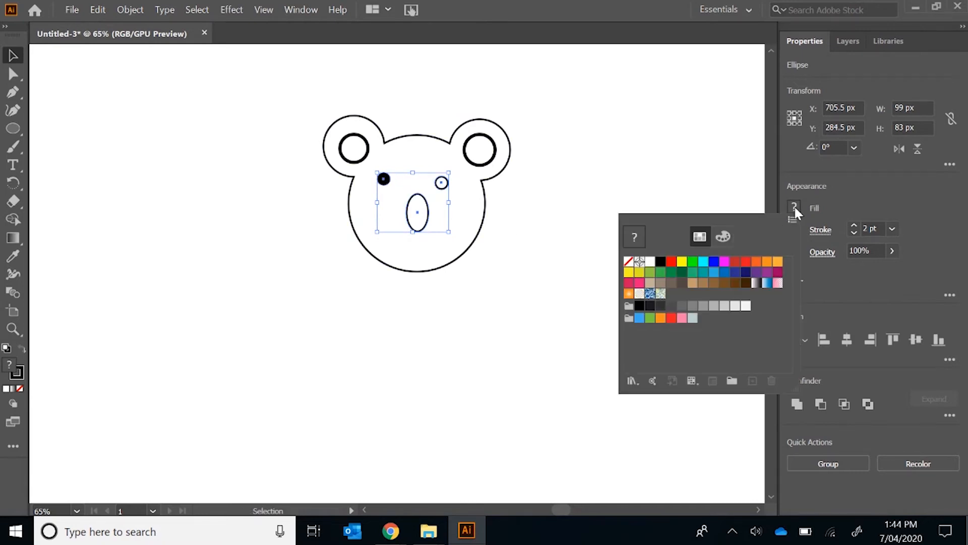
pyautogui.click(662, 264)
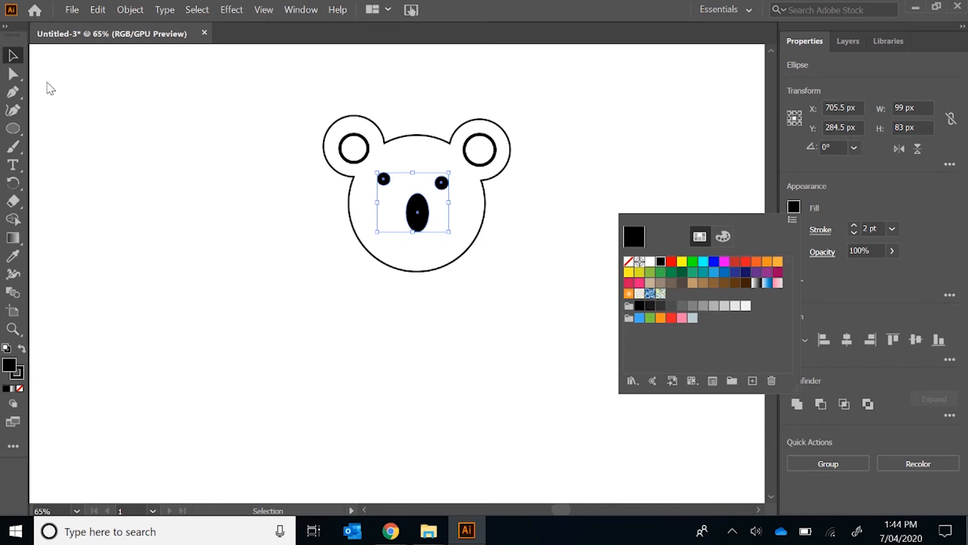
pyautogui.click(13, 56)
pyautogui.click(265, 271)
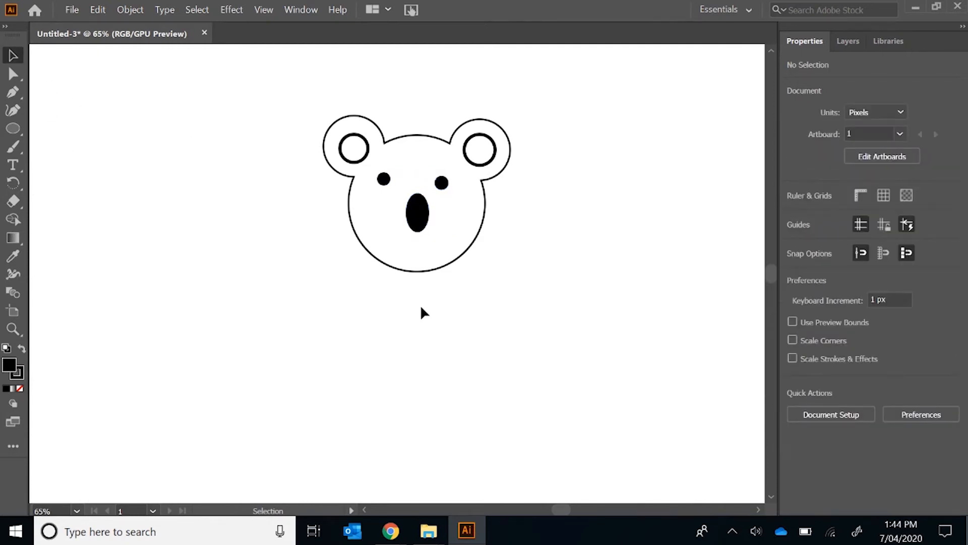
# Fill the merged head and ears shape with the medium gray swatch R=128 G=128 B=128
pyautogui.click(451, 252)
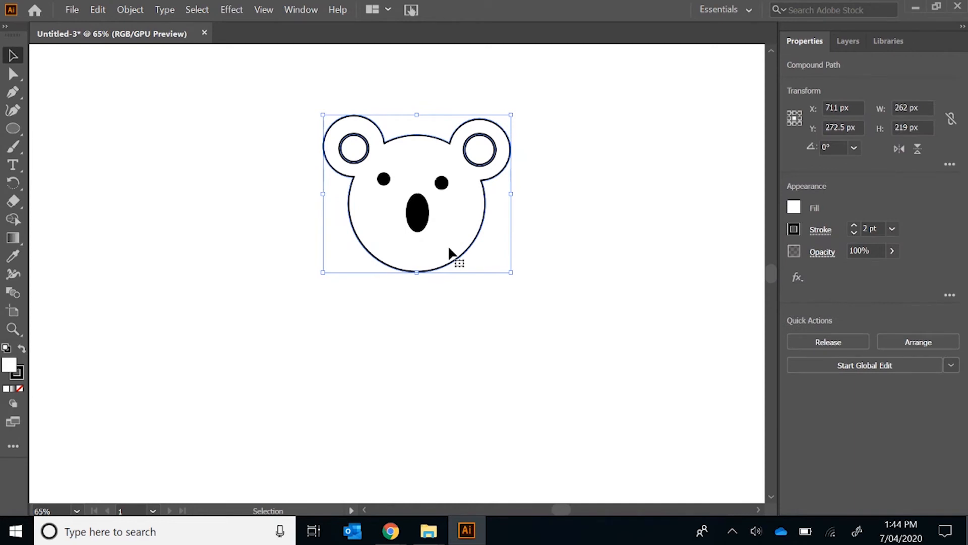
pyautogui.click(794, 208)
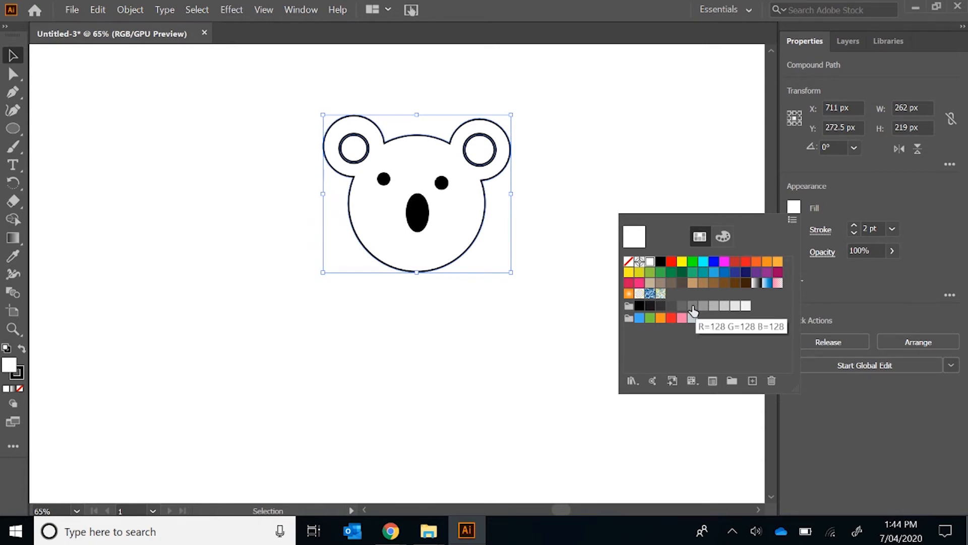
pyautogui.click(693, 306)
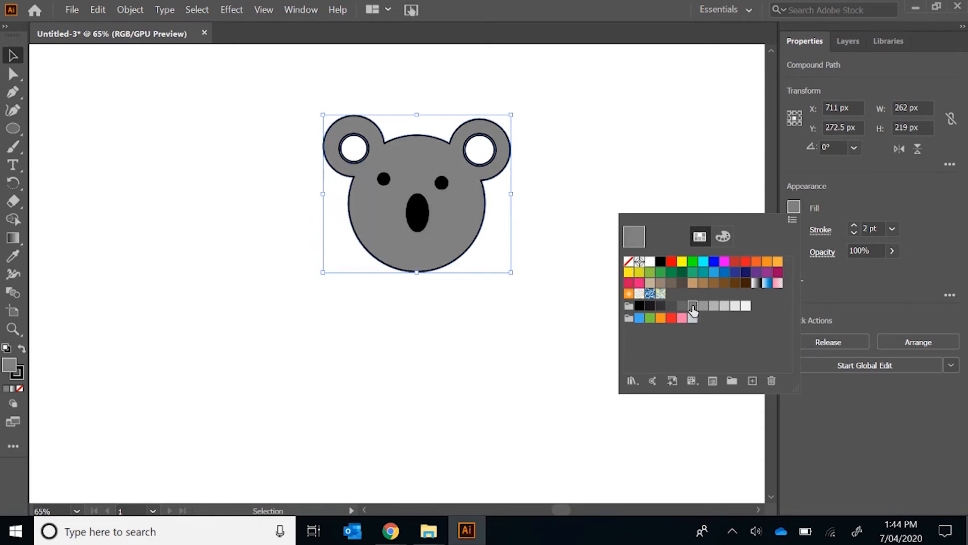
pyautogui.click(640, 139)
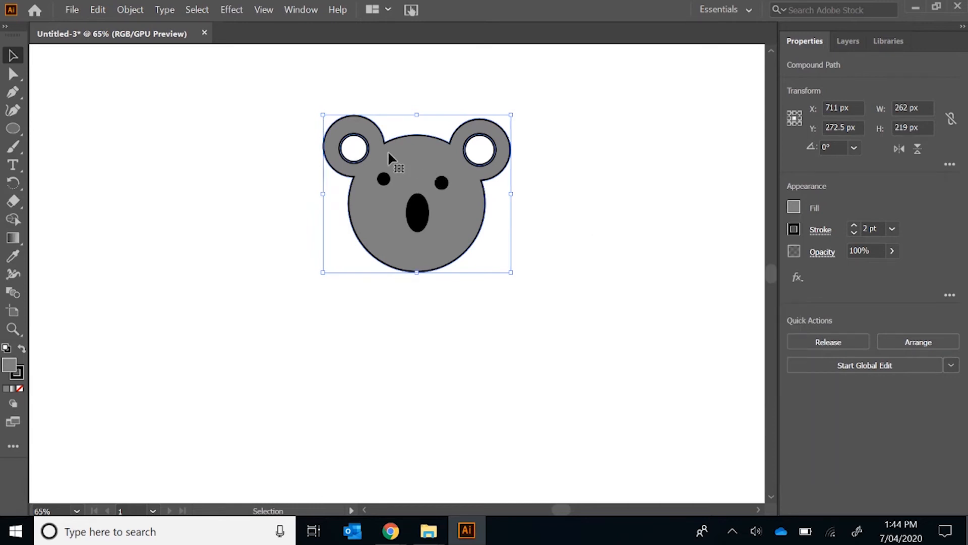
# Fill the inner circles of both ears with the same very light gray swatch
pyautogui.click(355, 154)
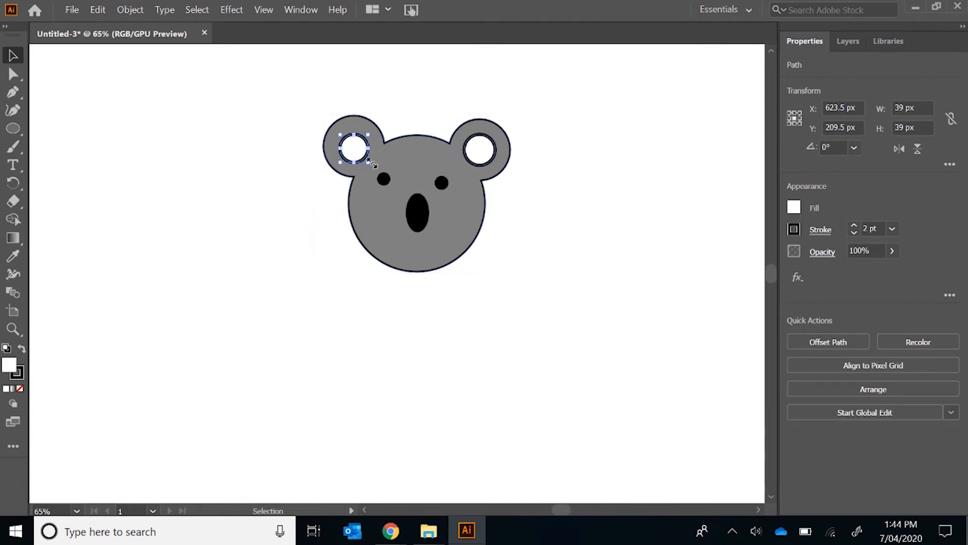
pyautogui.click(794, 208)
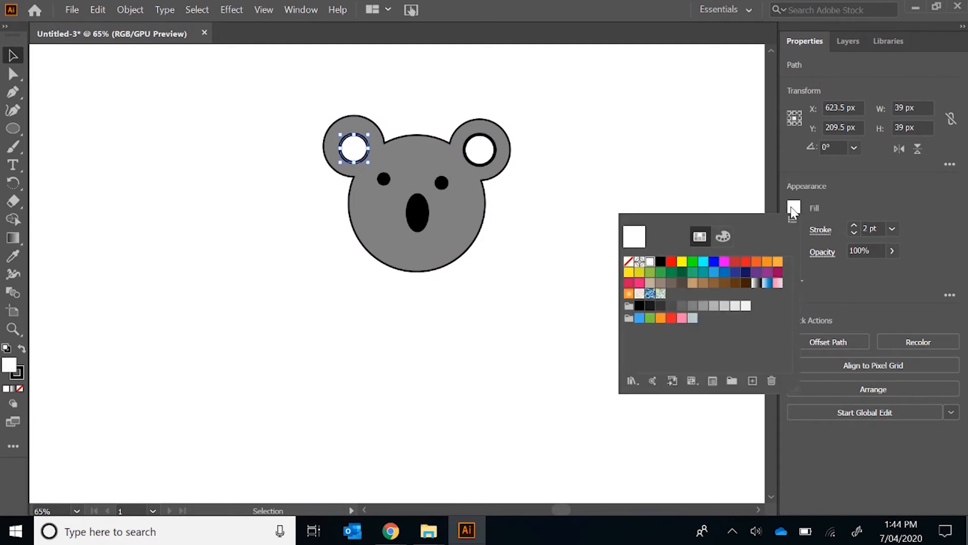
pyautogui.click(735, 306)
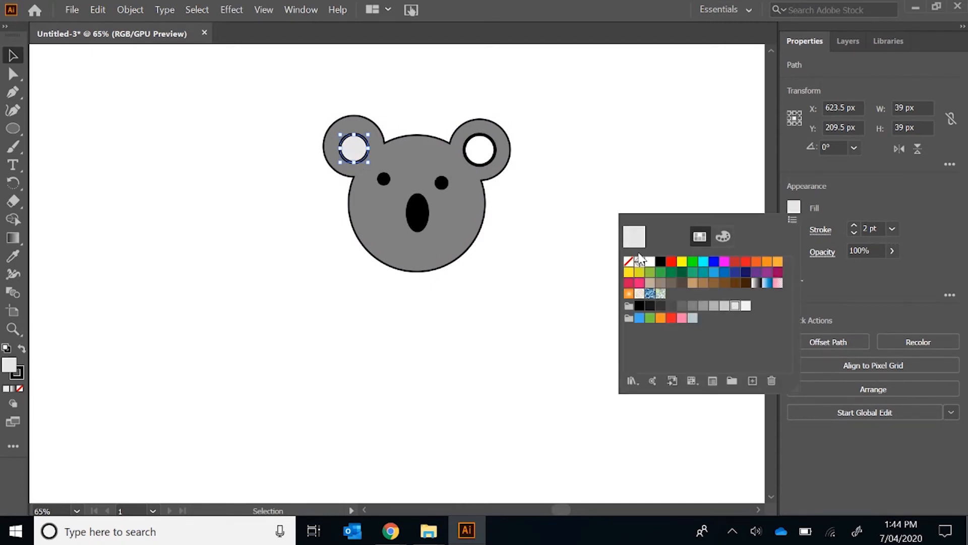
pyautogui.click(477, 154)
pyautogui.click(477, 153)
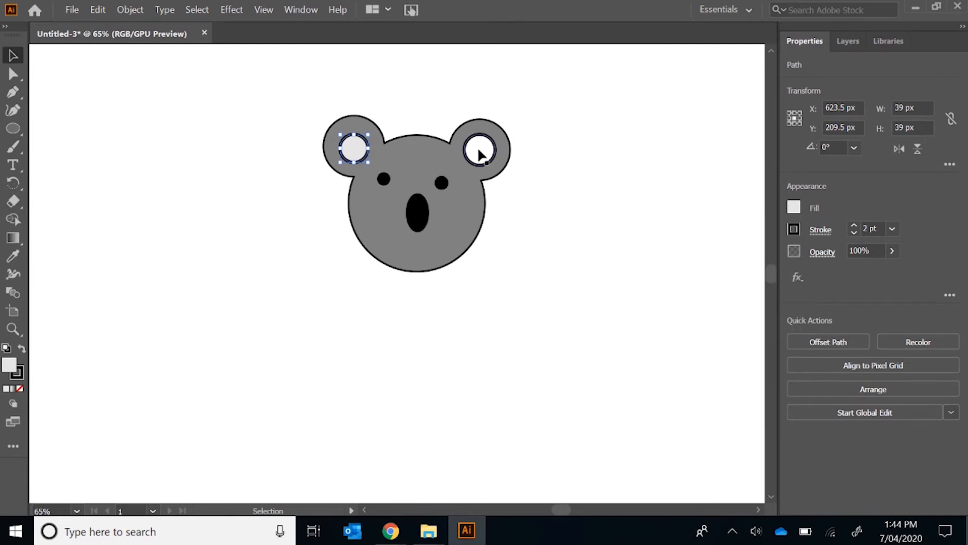
pyautogui.click(795, 206)
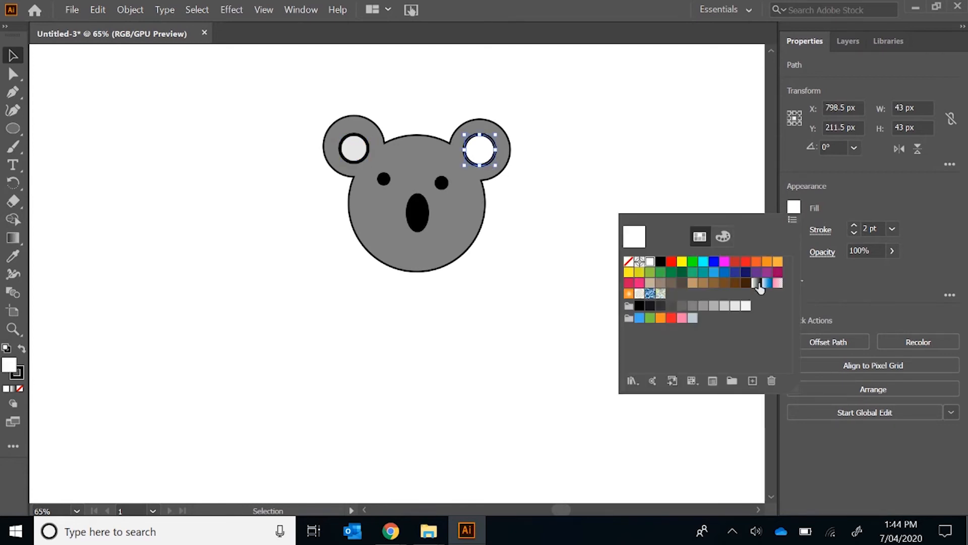
pyautogui.click(735, 306)
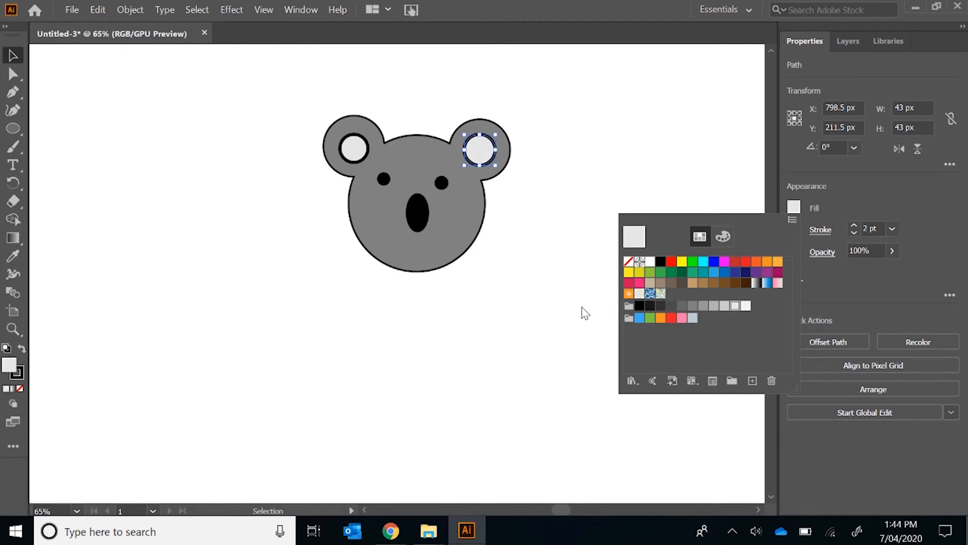
pyautogui.click(547, 284)
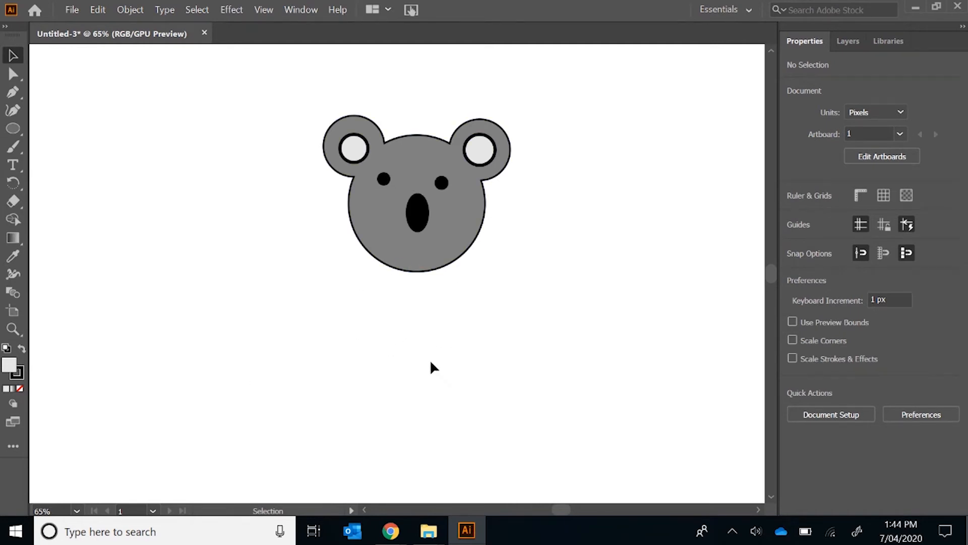
# Draw a body ellipse about 198 by 214 px overlapping the head's lower edge and fill it with a gray slightly lighter than the head
pyautogui.click(15, 130)
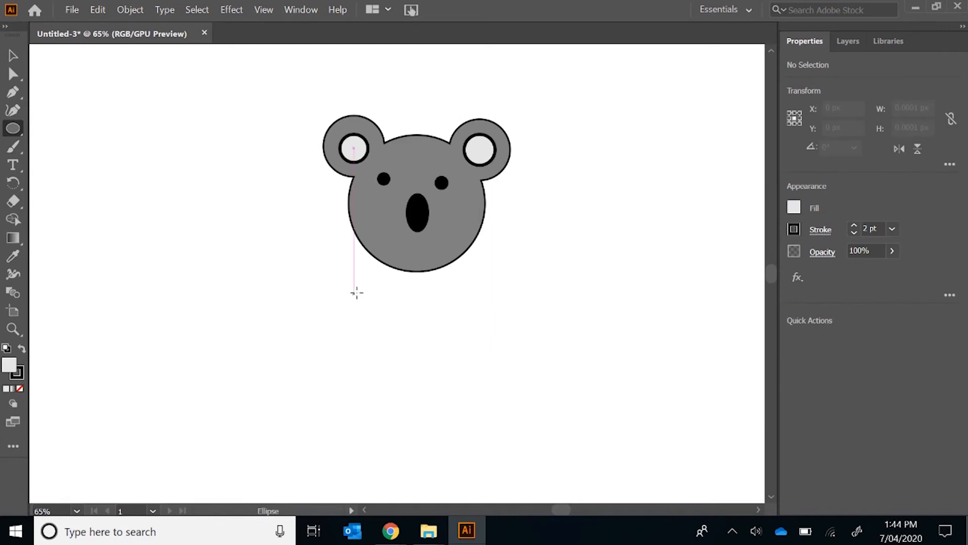
pyautogui.moveTo(362, 264); pyautogui.dragTo(502, 417)
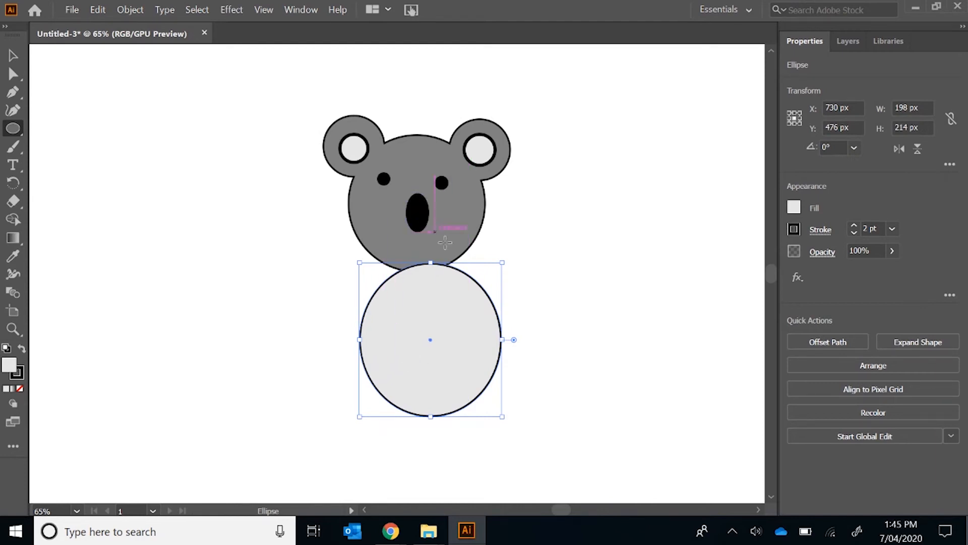
pyautogui.click(794, 207)
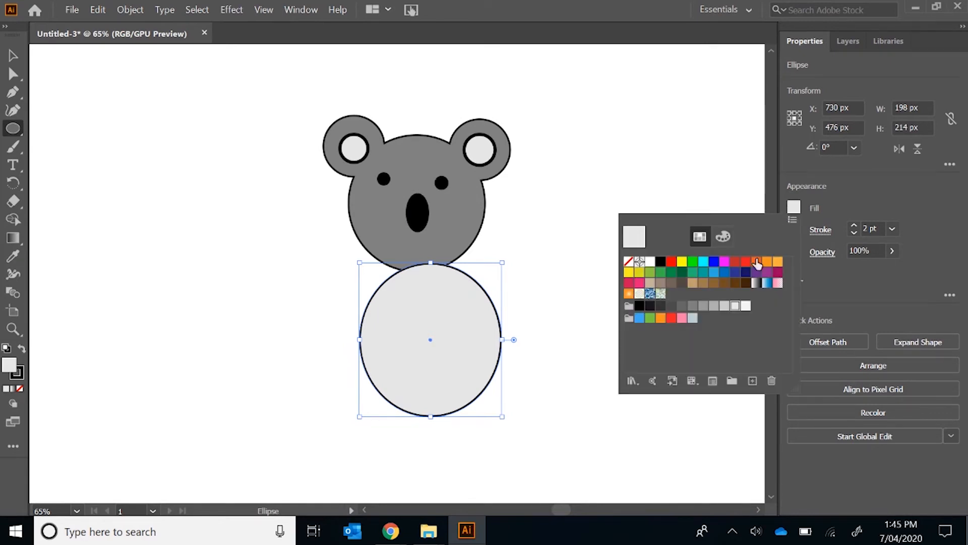
pyautogui.click(704, 306)
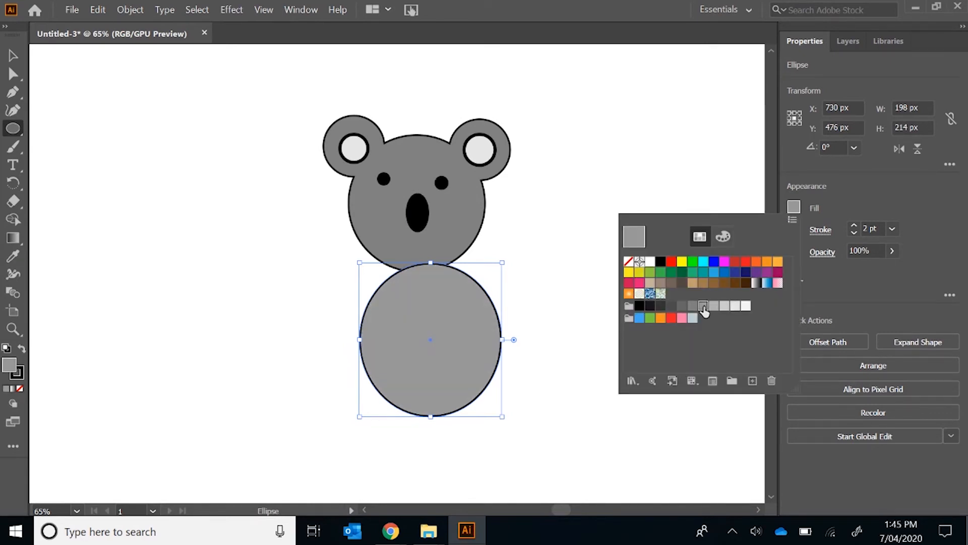
# Try a white fill on the body ellipse and undo it
pyautogui.click(13, 129)
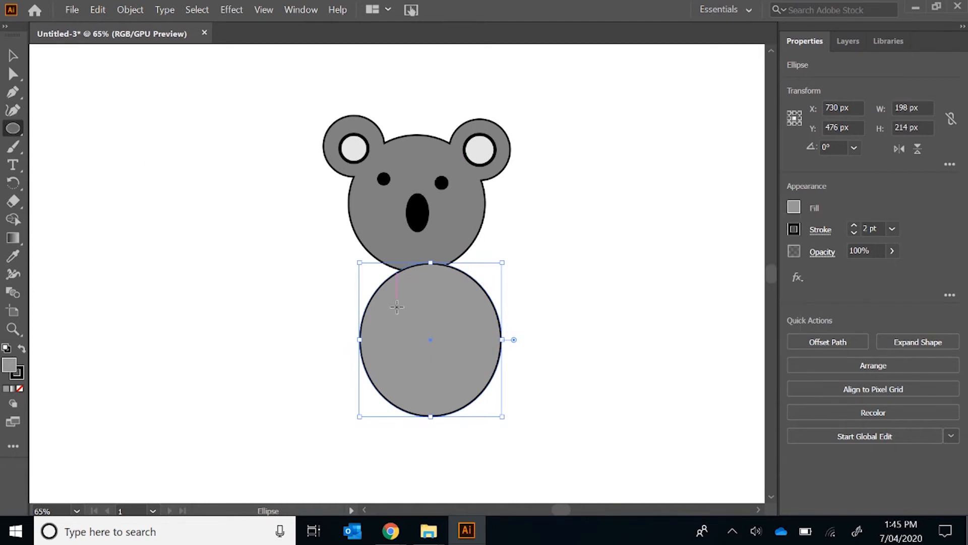
pyautogui.click(795, 208)
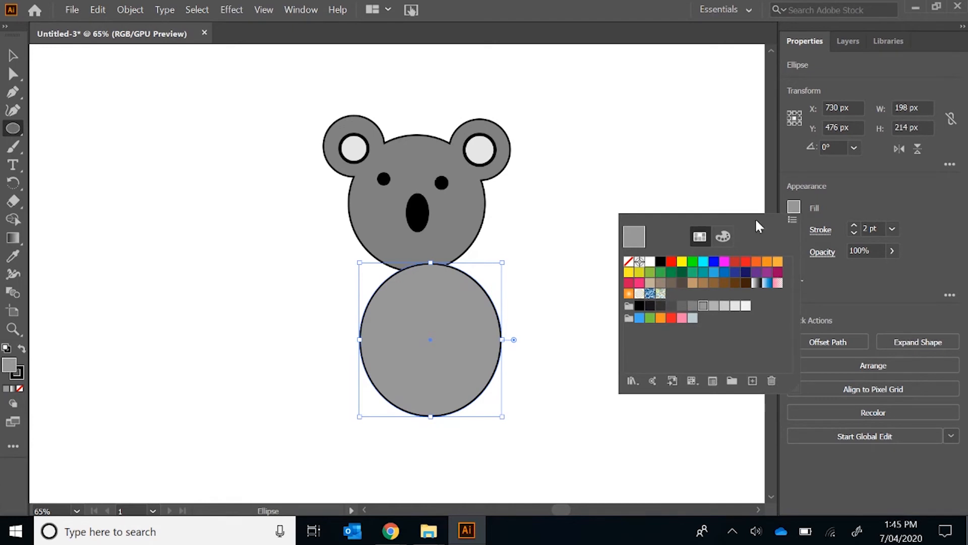
pyautogui.click(11, 132)
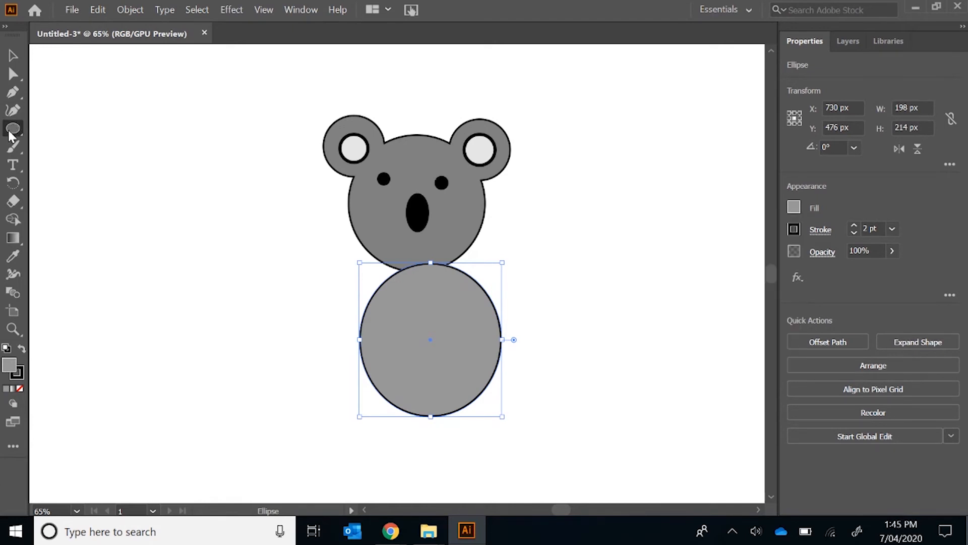
pyautogui.click(794, 207)
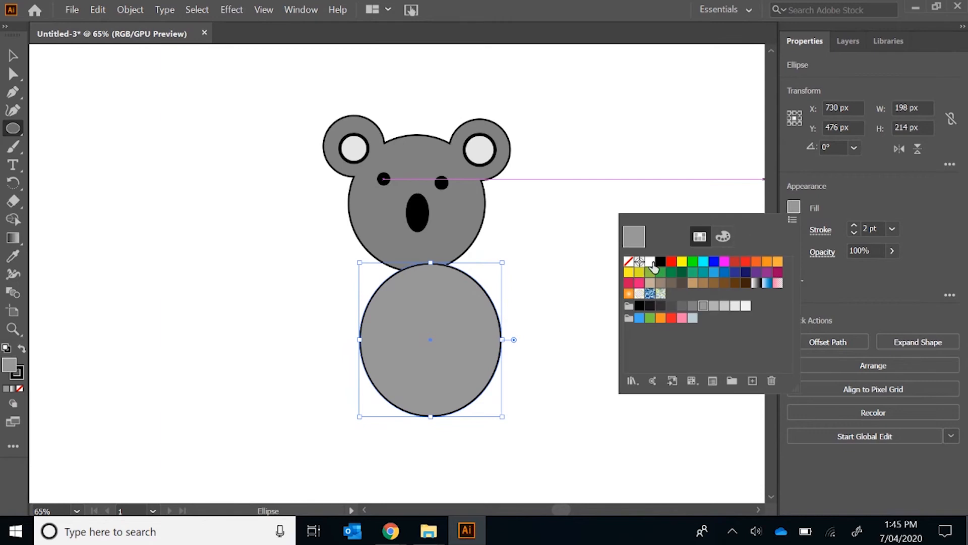
pyautogui.click(651, 262)
pyautogui.press('Escape')
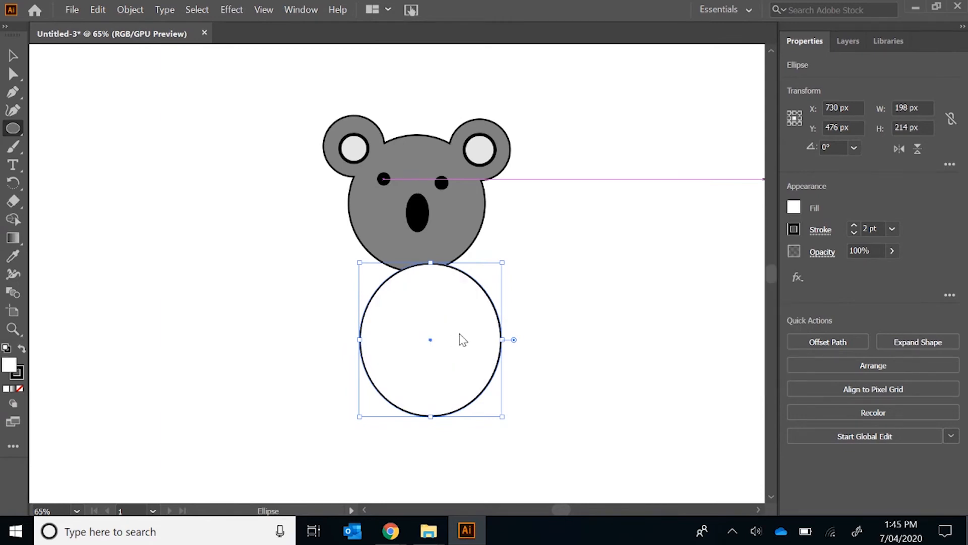
pyautogui.hotkey('ctrl', 'z')
# With nothing selected, set the fill to white and draw a belly circle about half the body's width in the middle of the body
pyautogui.click(12, 55)
pyautogui.click(91, 155)
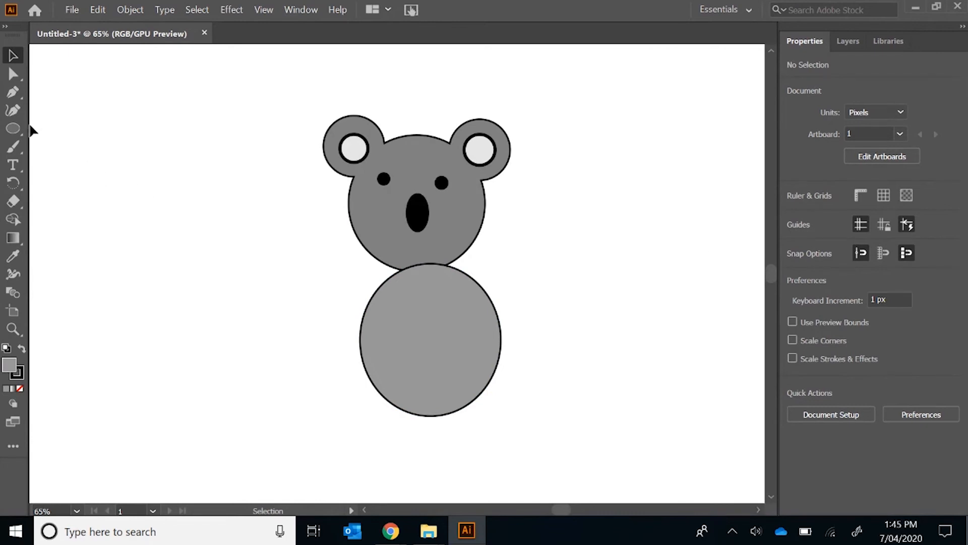
pyautogui.click(13, 128)
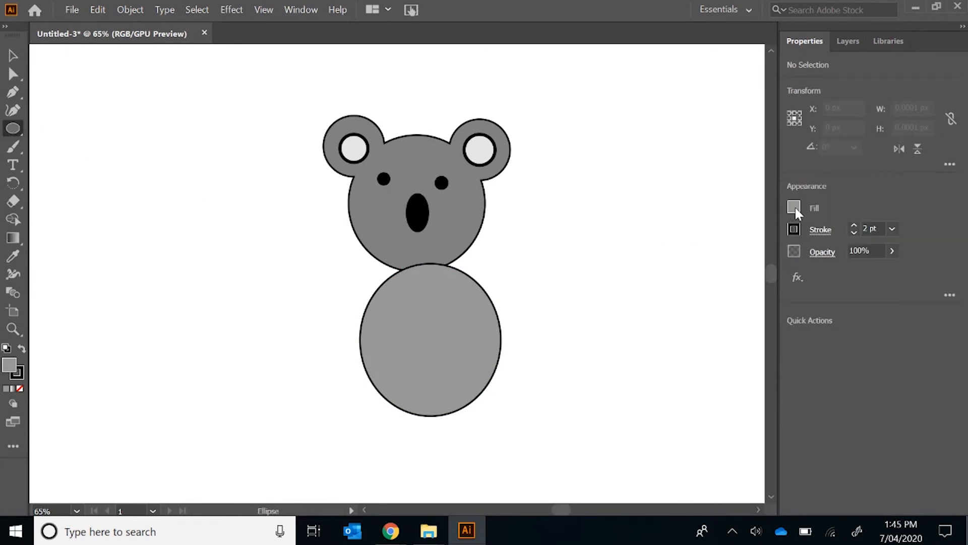
pyautogui.click(794, 208)
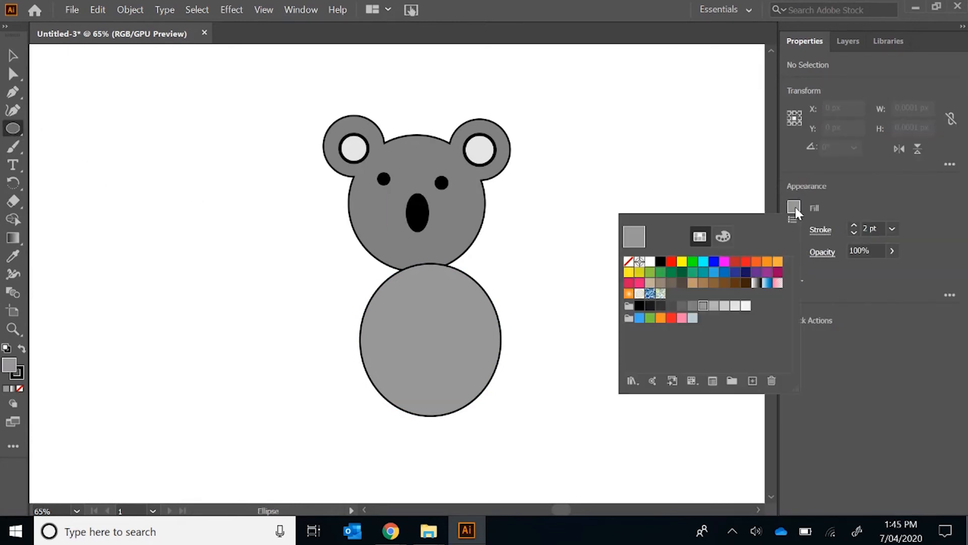
pyautogui.click(651, 262)
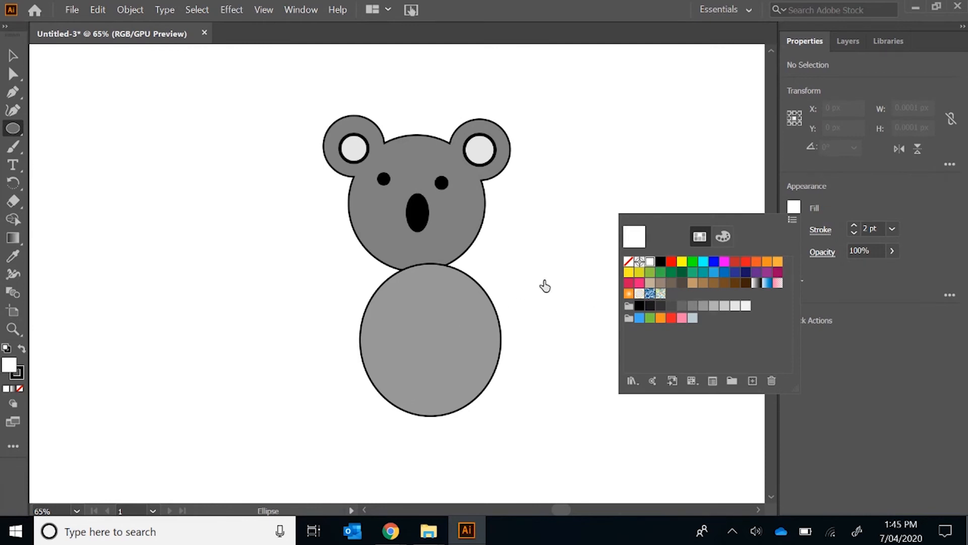
pyautogui.click(578, 272)
pyautogui.moveTo(397, 304)
pyautogui.mouseDown()
pyautogui.moveTo(419, 312)
pyautogui.moveTo(455, 360)
pyautogui.moveTo(482, 371)
pyautogui.moveTo(468, 375)
pyautogui.mouseUp()
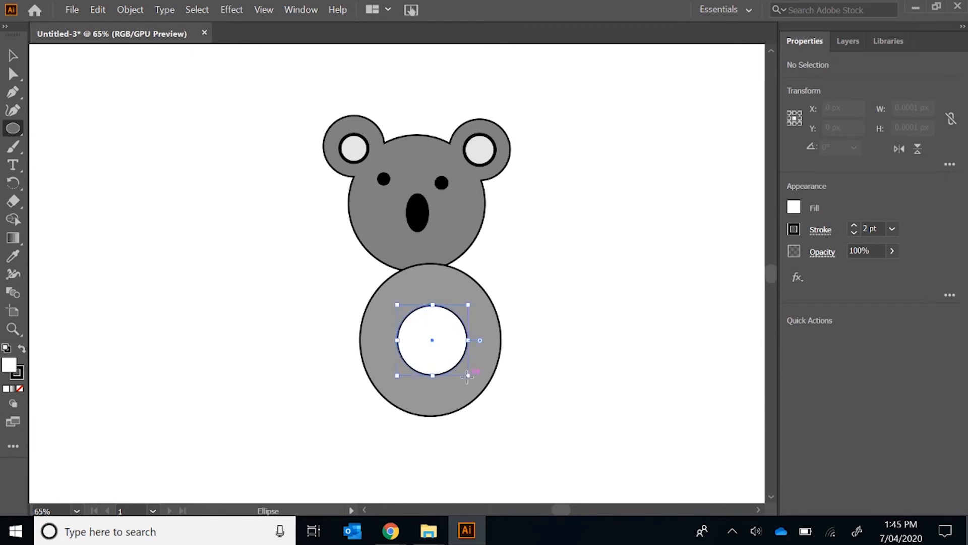
pyautogui.click(13, 60)
pyautogui.click(165, 207)
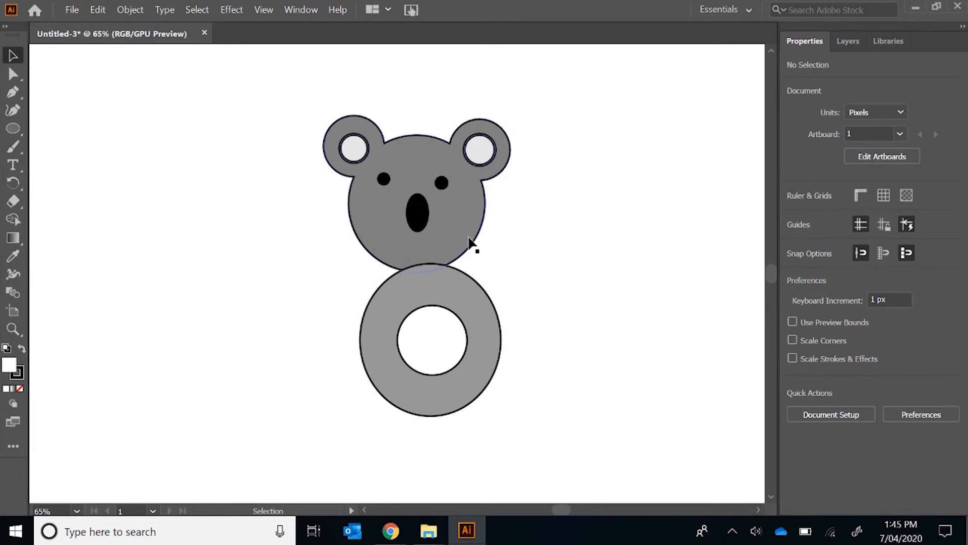
# Group the body ellipse with the white belly circle and move the group down and to the right, clear of the head
pyautogui.click(479, 291)
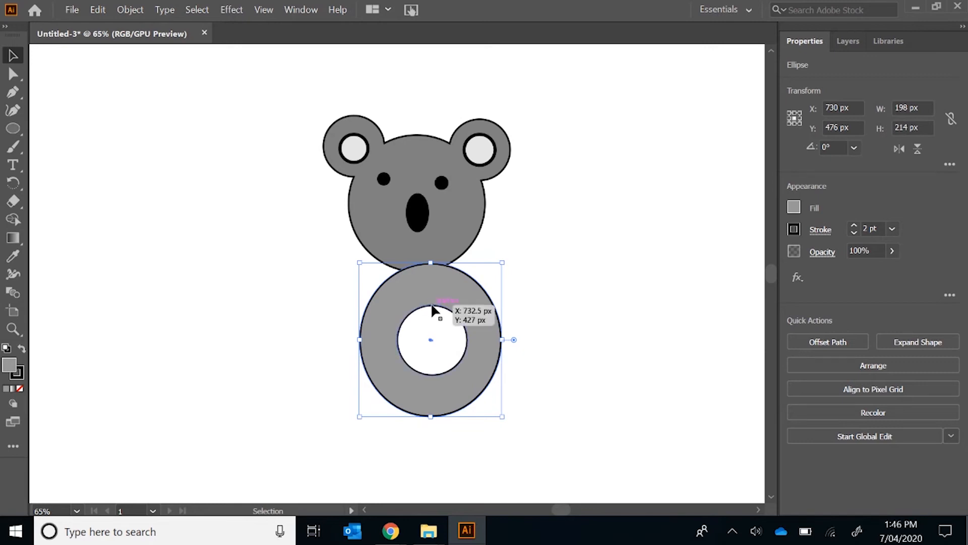
pyautogui.keyDown('shift'); pyautogui.click(458, 321); pyautogui.keyUp('shift')
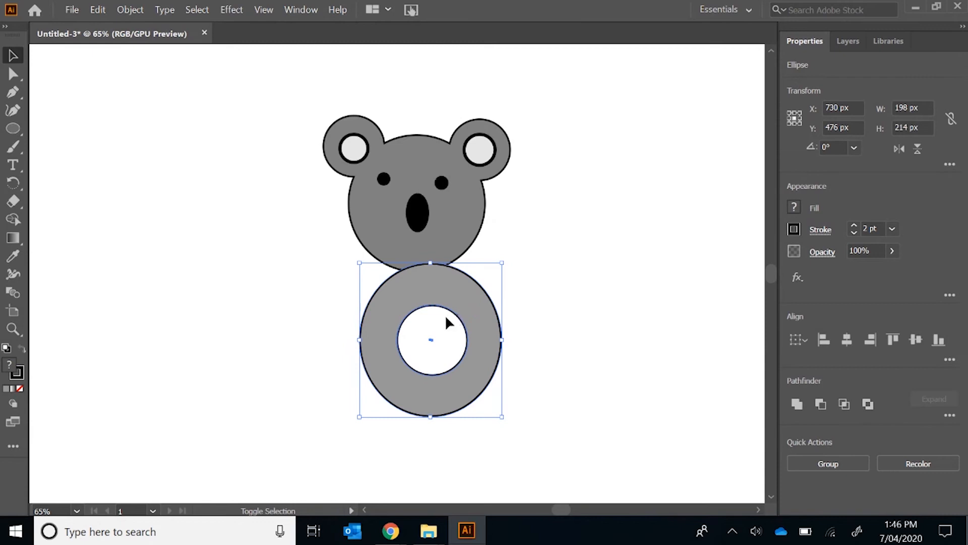
pyautogui.rightClick(439, 334)
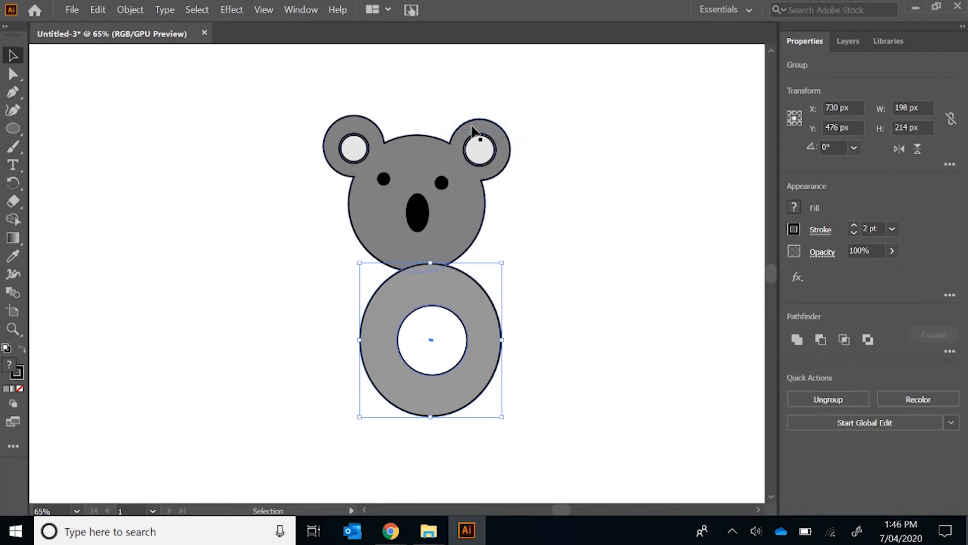
pyautogui.moveTo(479, 320); pyautogui.dragTo(557, 366)
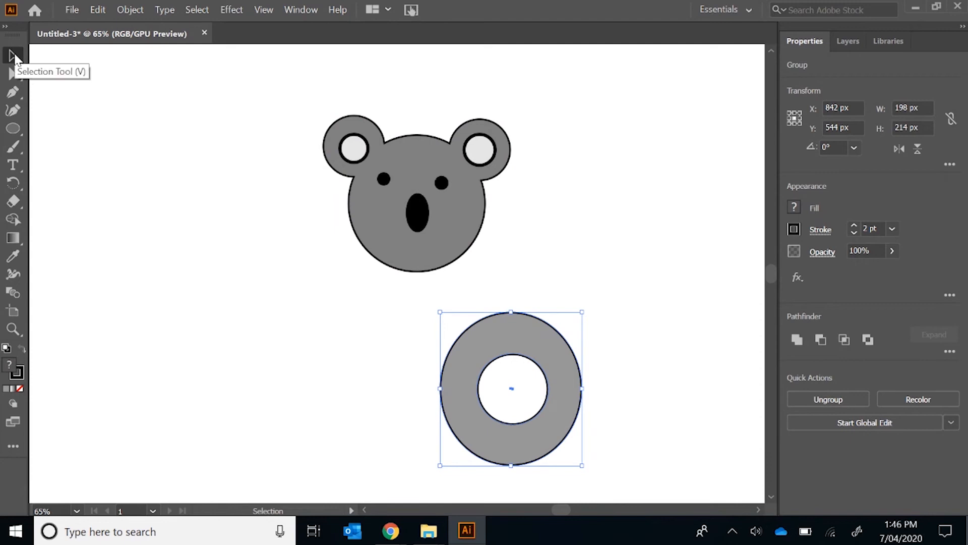
# Group all the head, ear, eye and nose shapes, and center the body group just below the head
pyautogui.moveTo(281, 91); pyautogui.dragTo(586, 288)
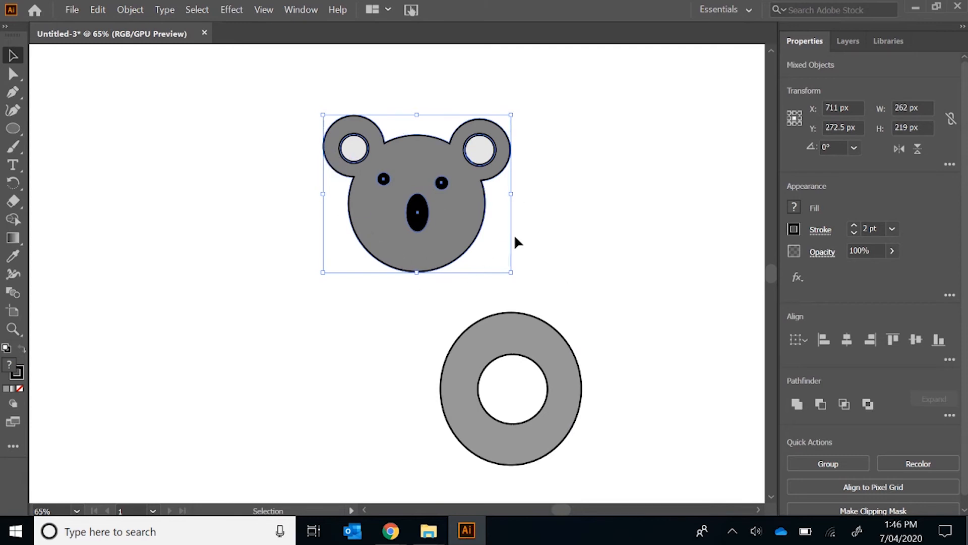
pyautogui.rightClick(458, 212)
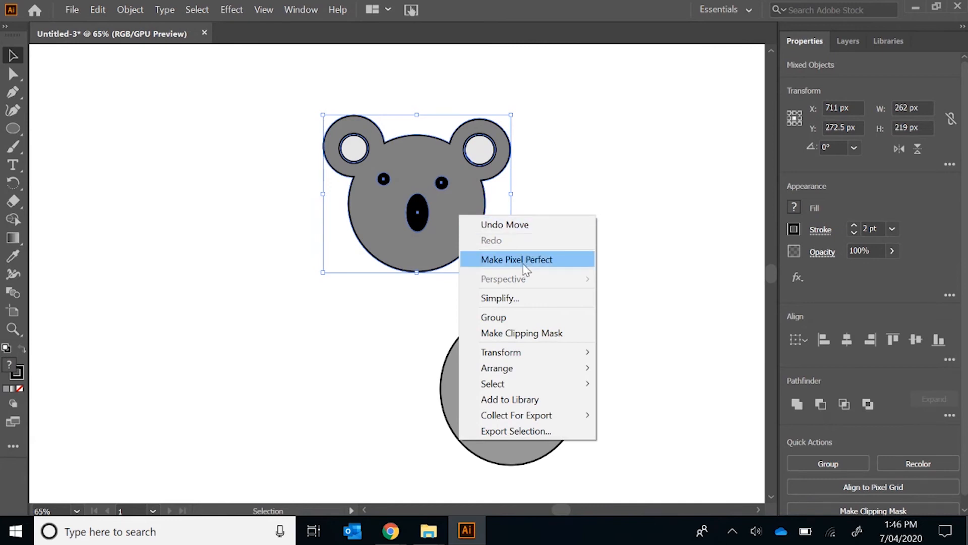
pyautogui.click(532, 317)
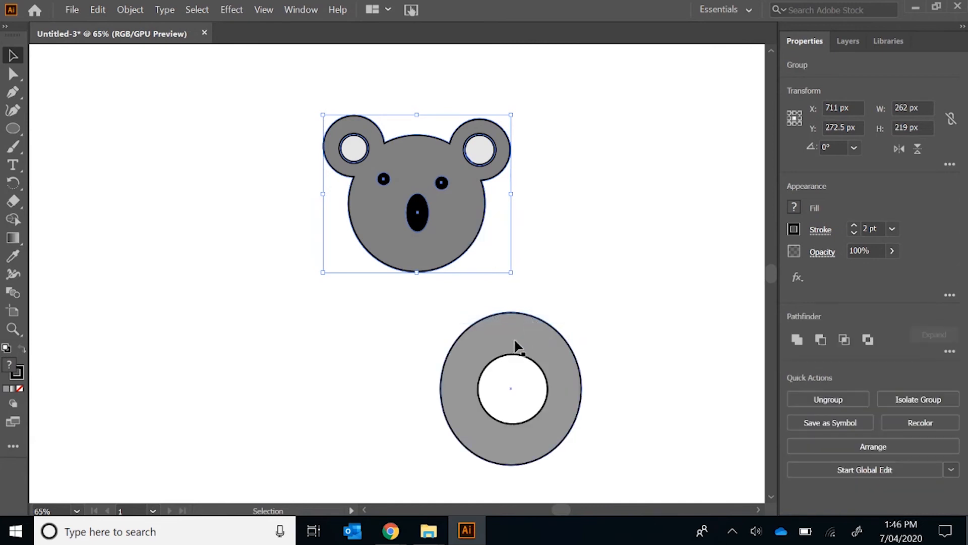
pyautogui.moveTo(510, 334); pyautogui.dragTo(407, 318)
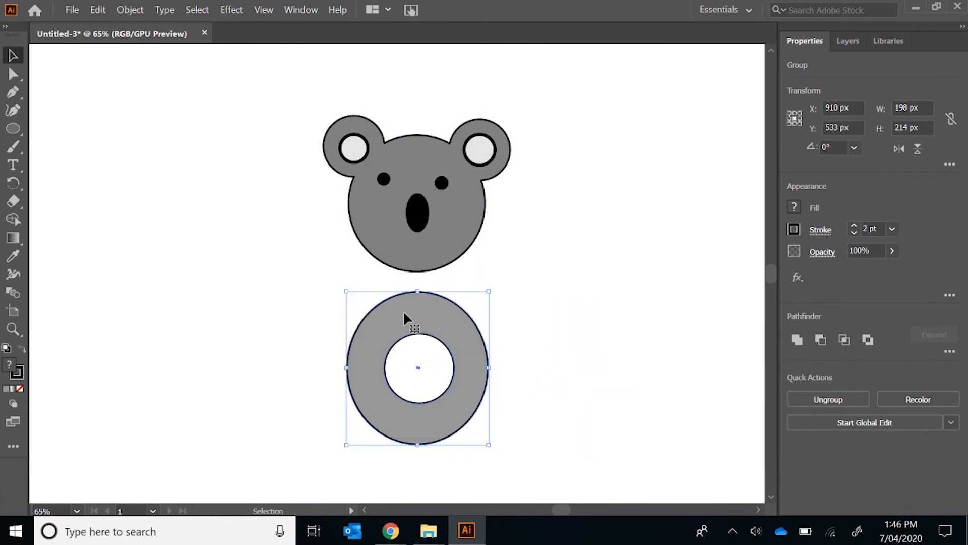
pyautogui.click(515, 310)
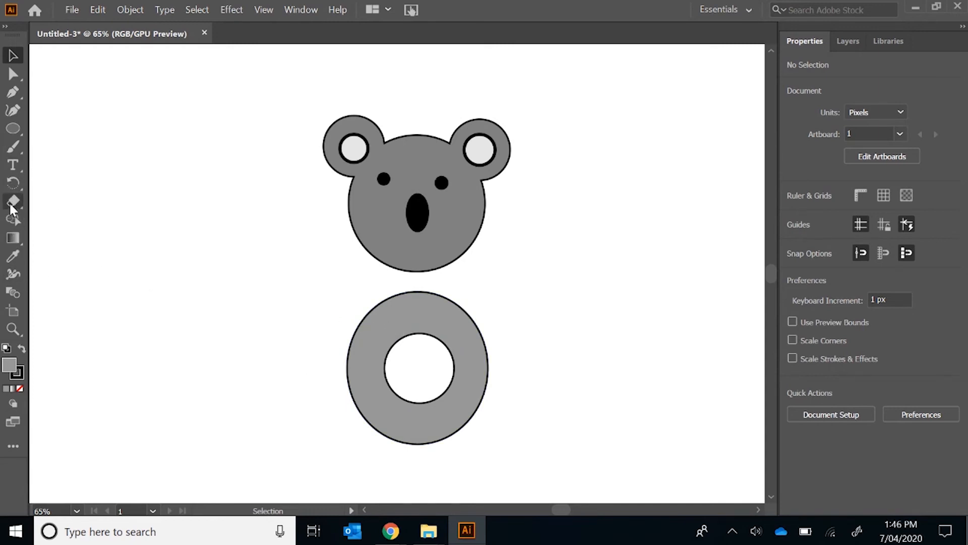
# Draw two flat arm ellipses, about 72 by 33 px and 62 by 26 px, and place them over the body's upper right and left edges
pyautogui.click(15, 131)
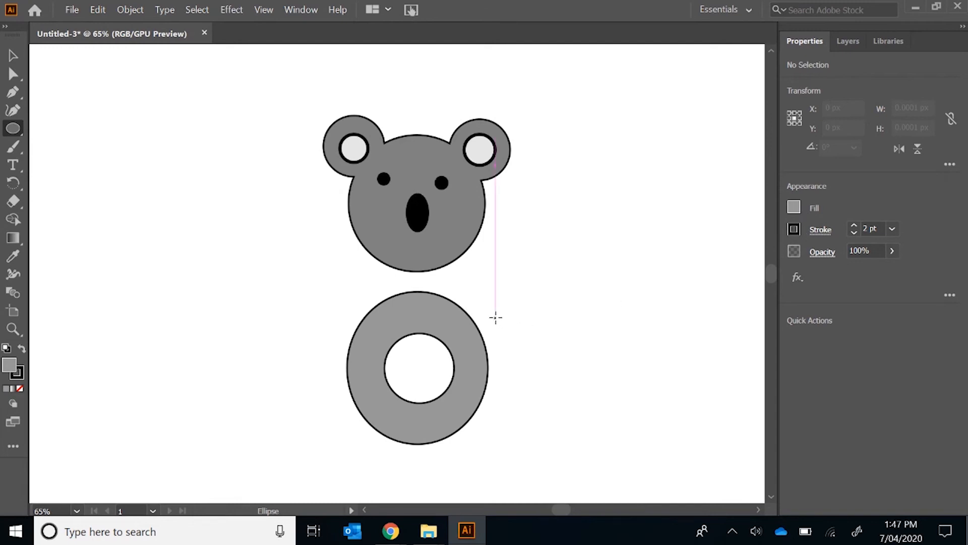
pyautogui.moveTo(495, 309)
pyautogui.mouseDown()
pyautogui.moveTo(553, 328)
pyautogui.moveTo(547, 314)
pyautogui.moveTo(548, 333)
pyautogui.mouseUp()
pyautogui.moveTo(283, 307); pyautogui.dragTo(329, 328)
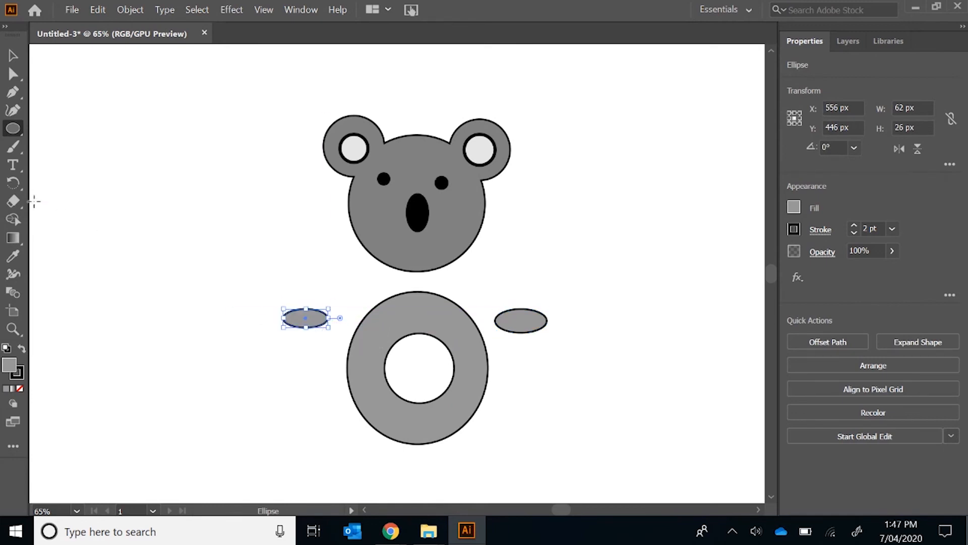
pyautogui.click(15, 58)
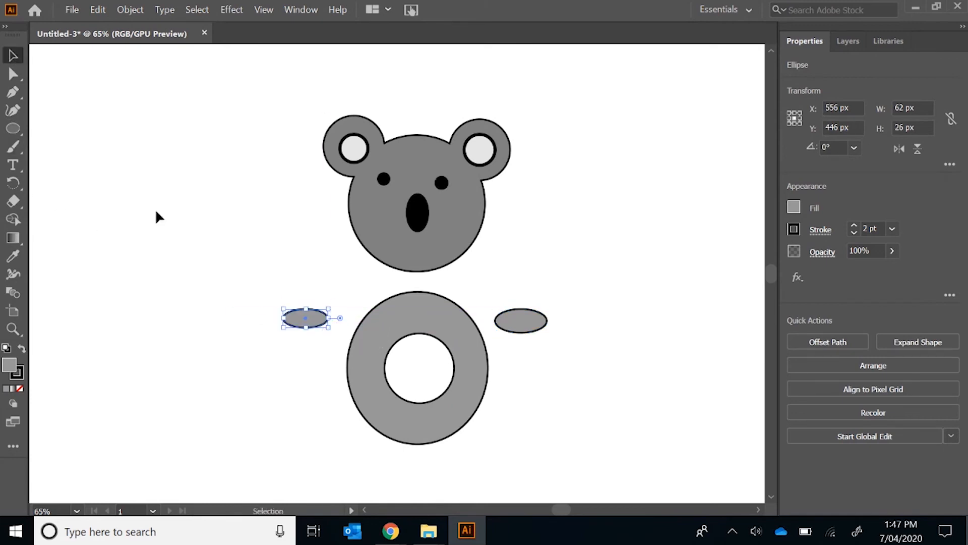
pyautogui.moveTo(320, 325); pyautogui.dragTo(368, 332)
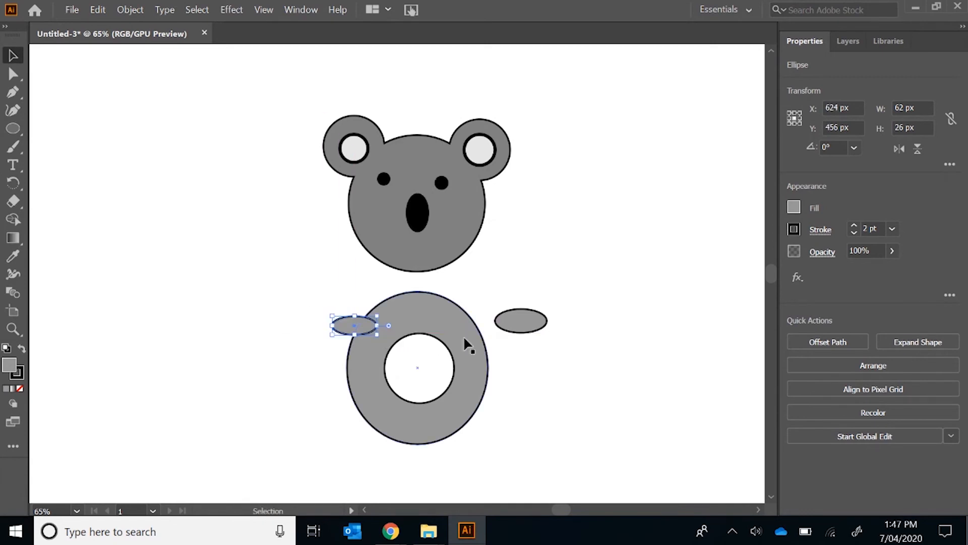
pyautogui.moveTo(523, 327); pyautogui.dragTo(491, 339)
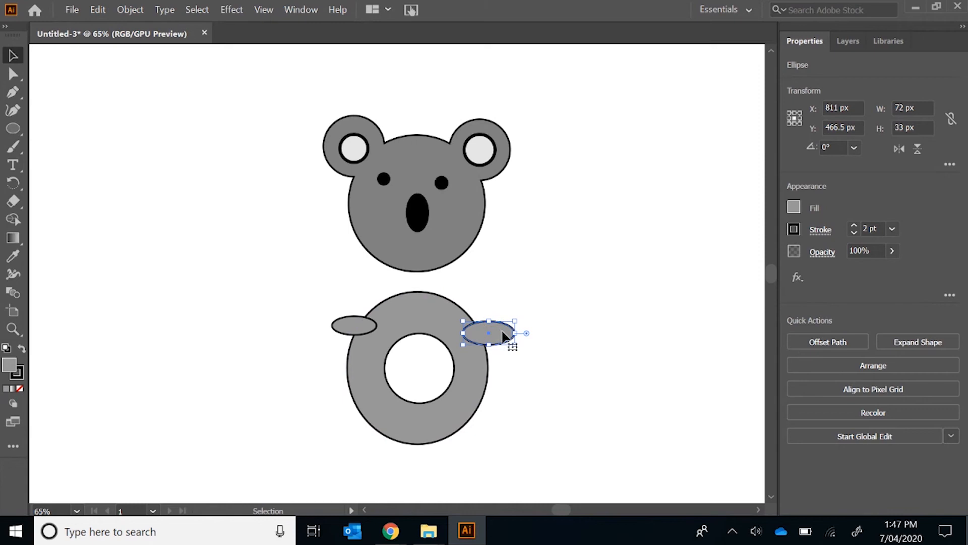
# Copy the right arm ellipse and paste it twice, placing the copies side by side below the body as feet
pyautogui.click(98, 11)
pyautogui.click(134, 78)
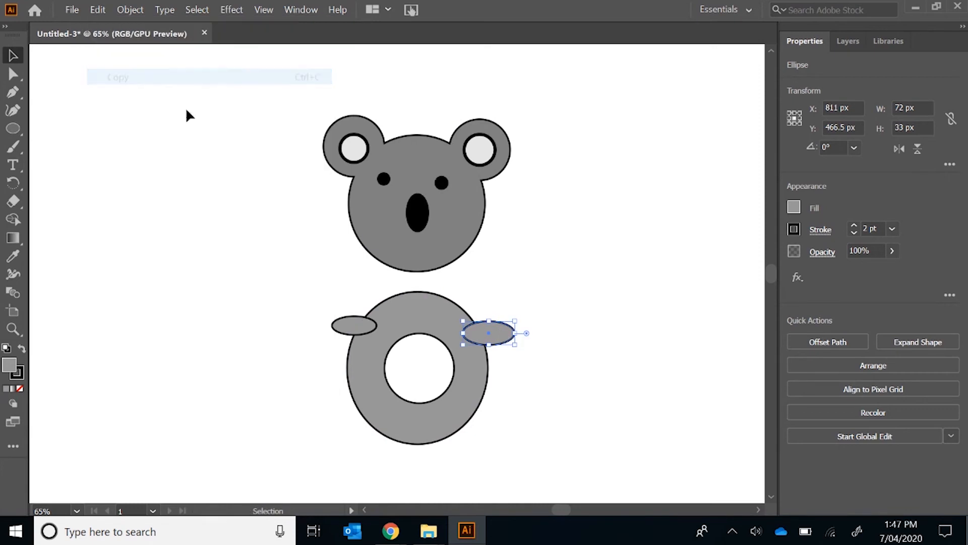
pyautogui.click(97, 10)
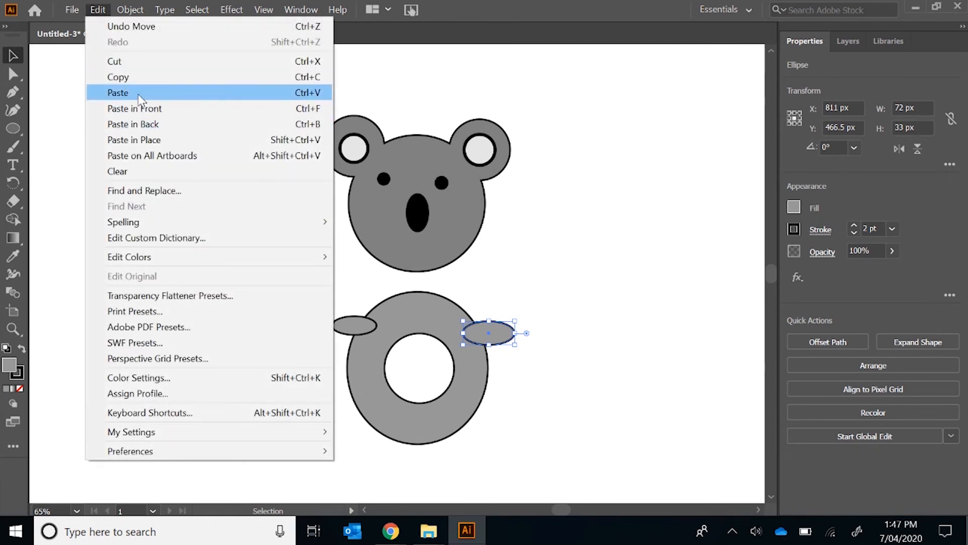
pyautogui.click(140, 93)
pyautogui.moveTo(392, 268); pyautogui.dragTo(369, 458)
pyautogui.click(98, 10)
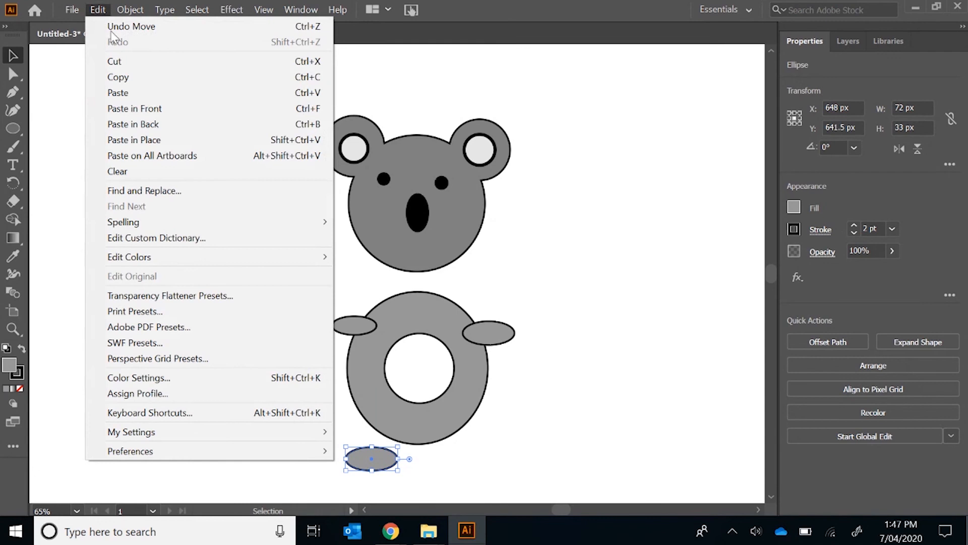
pyautogui.click(140, 98)
pyautogui.moveTo(399, 275); pyautogui.dragTo(466, 457)
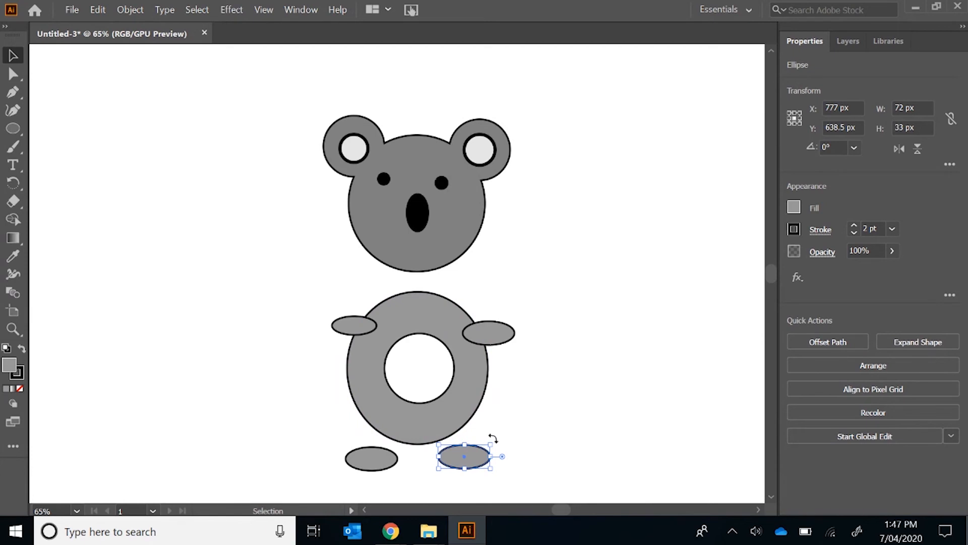
# Rotate both feet so they slant outward, the left one by about 34°, and move them to overlap the body's lower edge
pyautogui.moveTo(492, 438); pyautogui.dragTo(496, 470)
pyautogui.moveTo(456, 445); pyautogui.dragTo(445, 435)
pyautogui.click(356, 451)
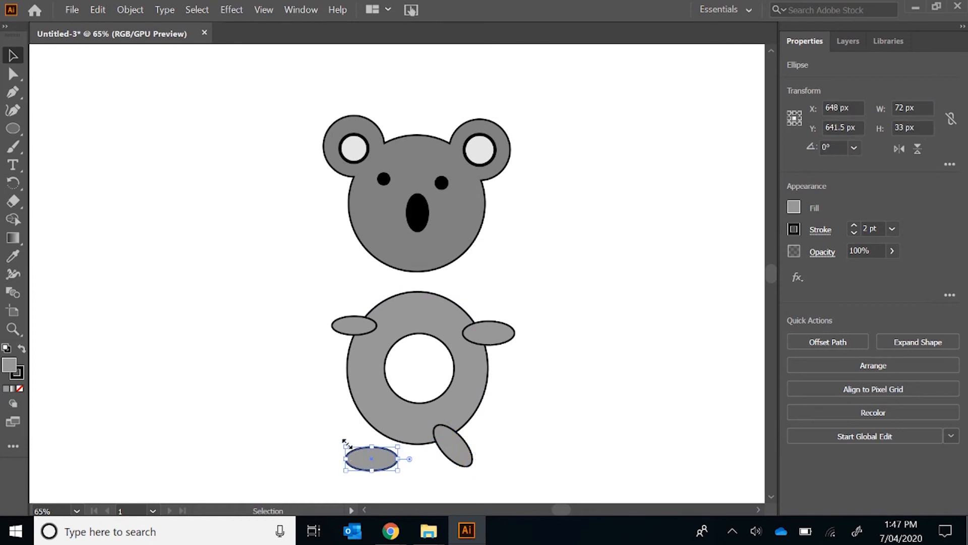
pyautogui.moveTo(344, 441); pyautogui.dragTo(372, 449)
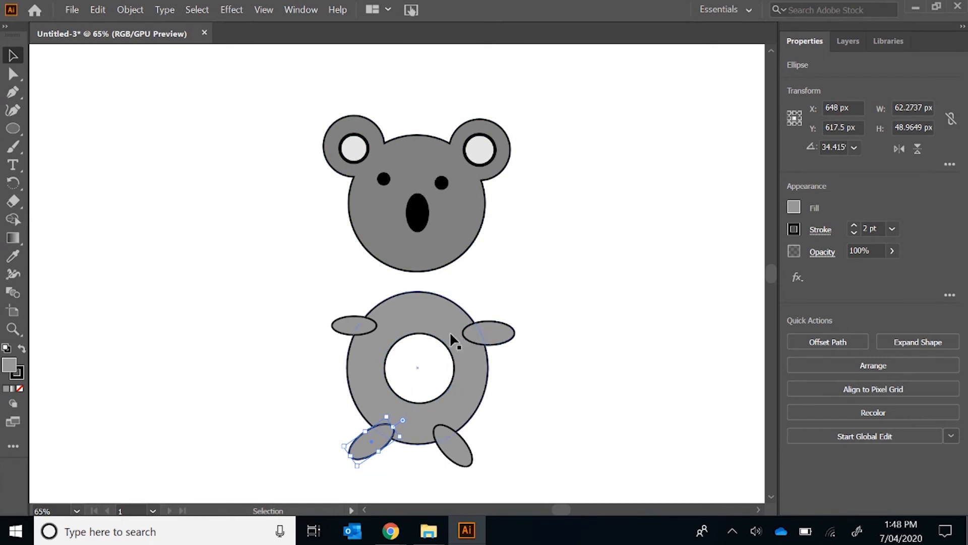
# Cut the body group and paste it back in front of the arms and feet, positioned so it covers their inner ends
pyautogui.click(423, 330)
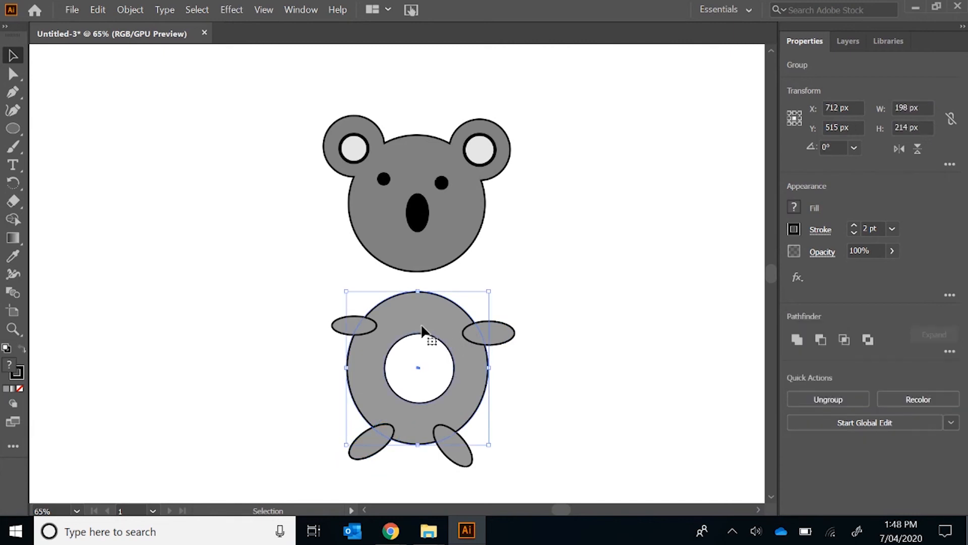
pyautogui.rightClick(423, 331)
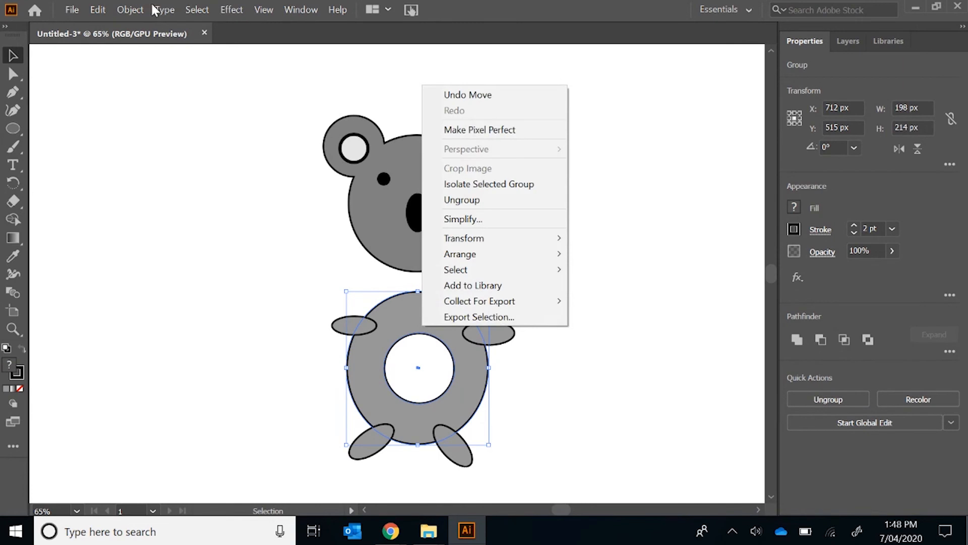
pyautogui.click(97, 9)
pyautogui.click(98, 8)
pyautogui.click(119, 61)
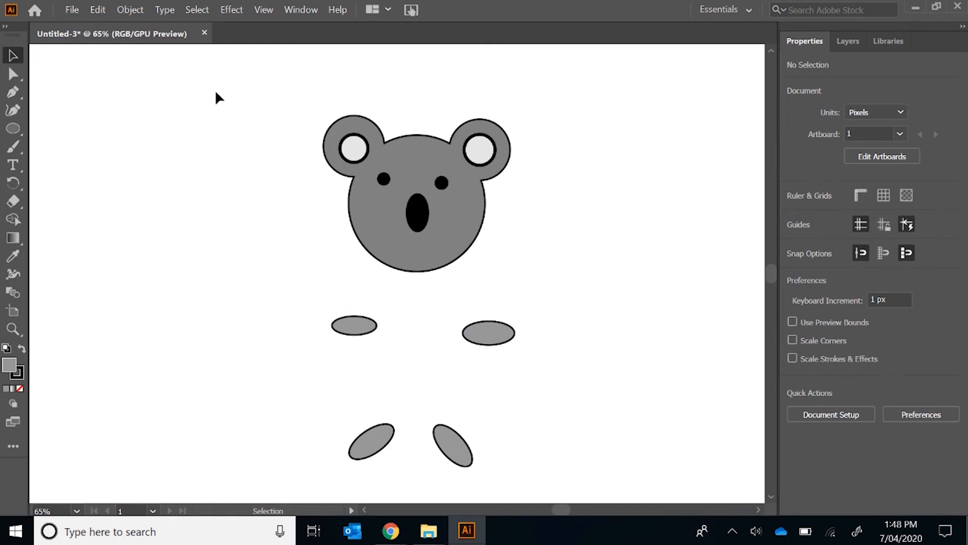
pyautogui.click(98, 8)
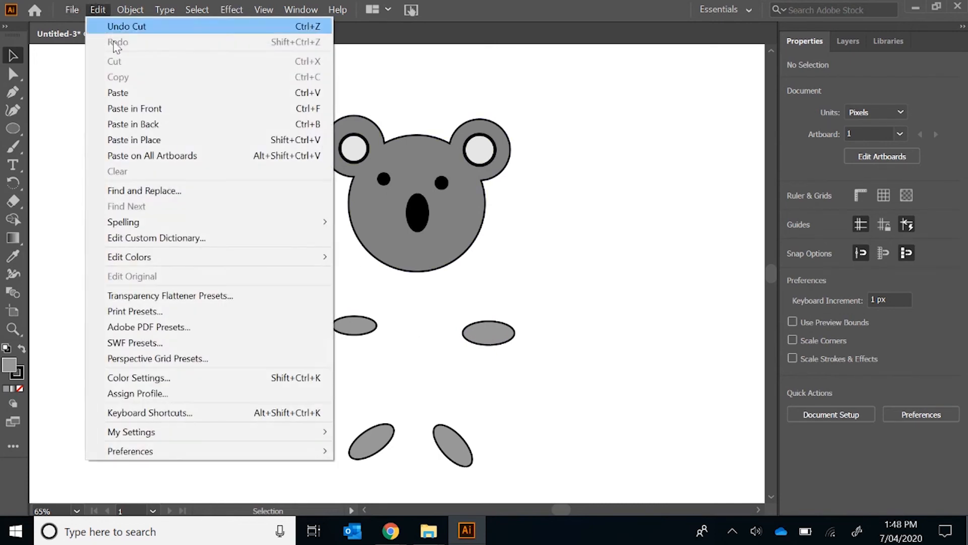
pyautogui.click(138, 93)
pyautogui.moveTo(343, 270); pyautogui.dragTo(364, 368)
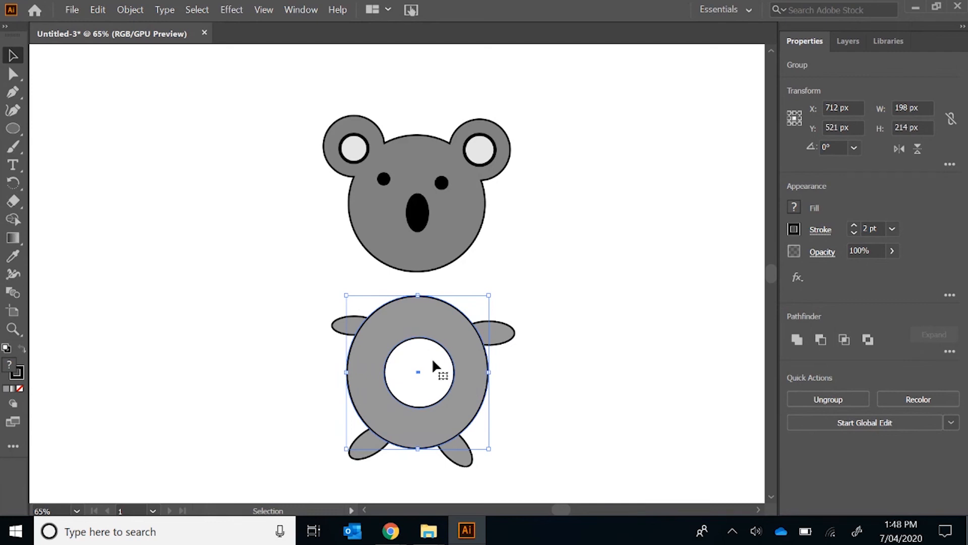
# Group the body with both arms and both feet, and shift the group slightly beneath the head
pyautogui.moveTo(312, 294); pyautogui.dragTo(604, 472)
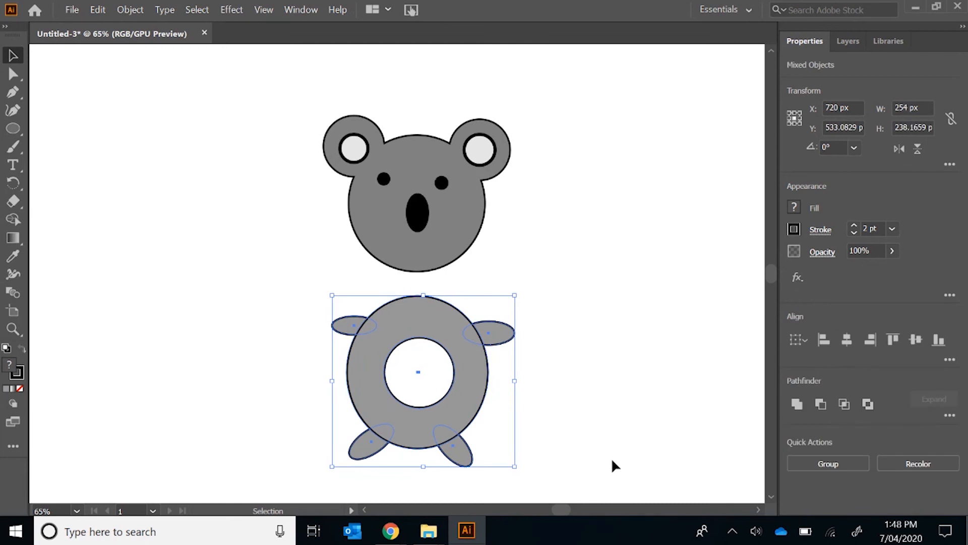
pyautogui.rightClick(410, 331)
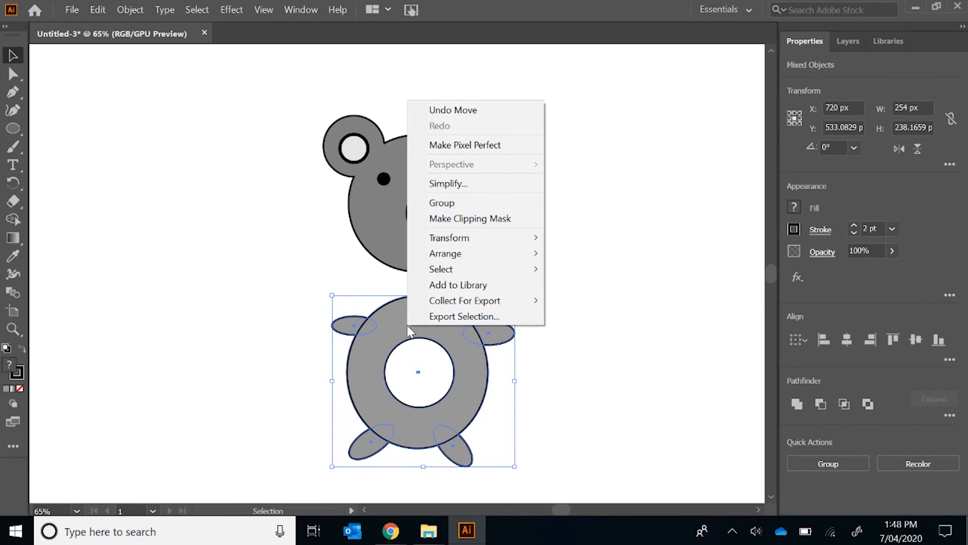
pyautogui.click(455, 203)
pyautogui.moveTo(414, 334)
pyautogui.mouseDown()
pyautogui.moveTo(523, 317)
pyautogui.moveTo(504, 328)
pyautogui.moveTo(385, 313)
pyautogui.moveTo(410, 281)
pyautogui.moveTo(406, 324)
pyautogui.mouseUp()
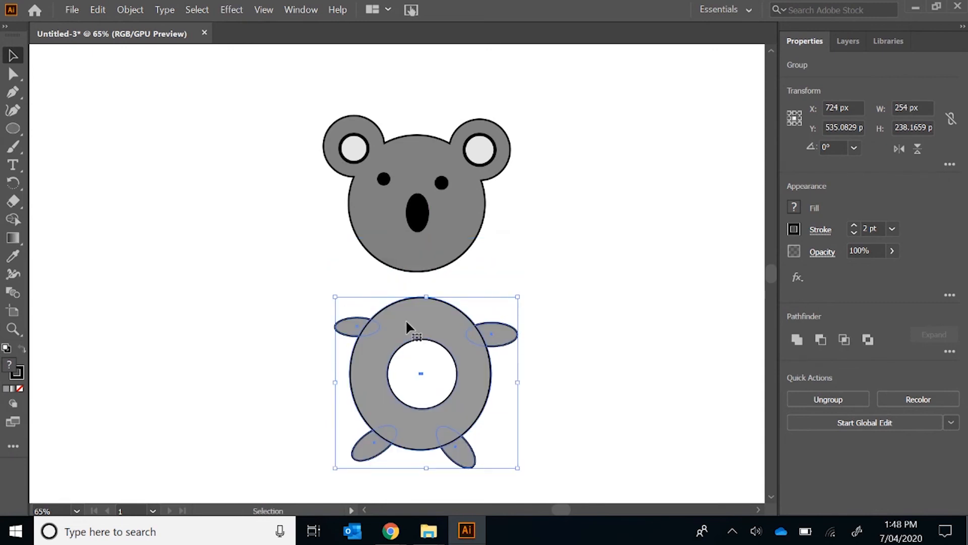
# Cut the head group, move the body group up, and paste the head in front so it overlaps the top of the body
pyautogui.click(416, 172)
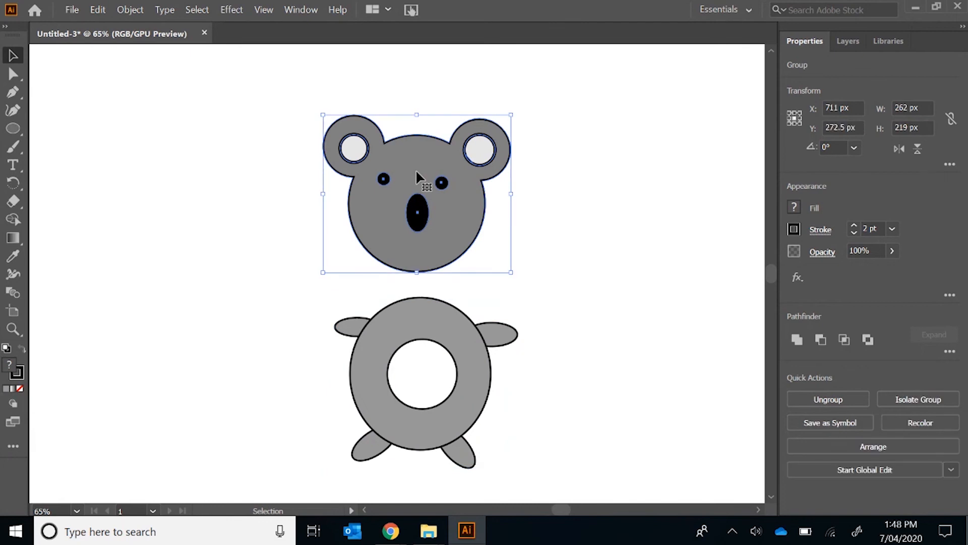
pyautogui.click(95, 10)
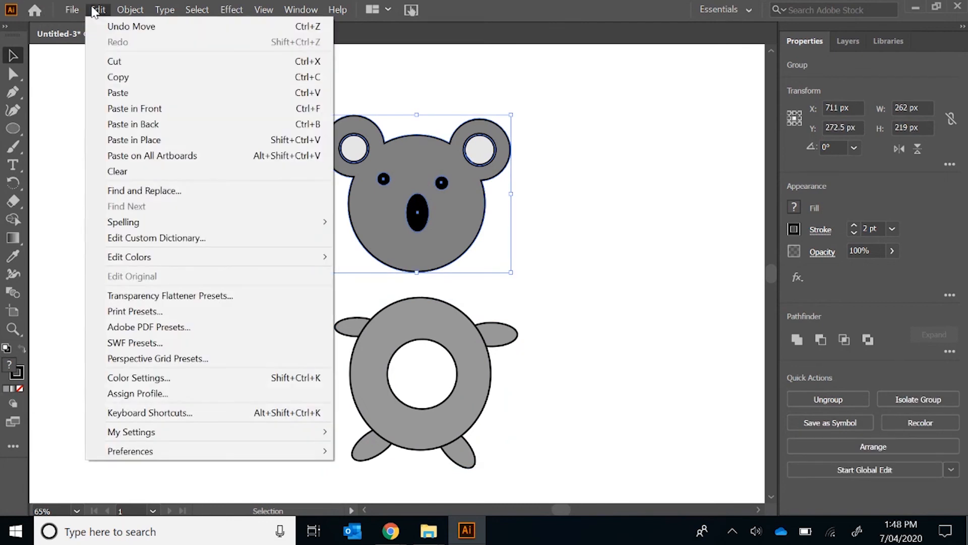
pyautogui.click(123, 64)
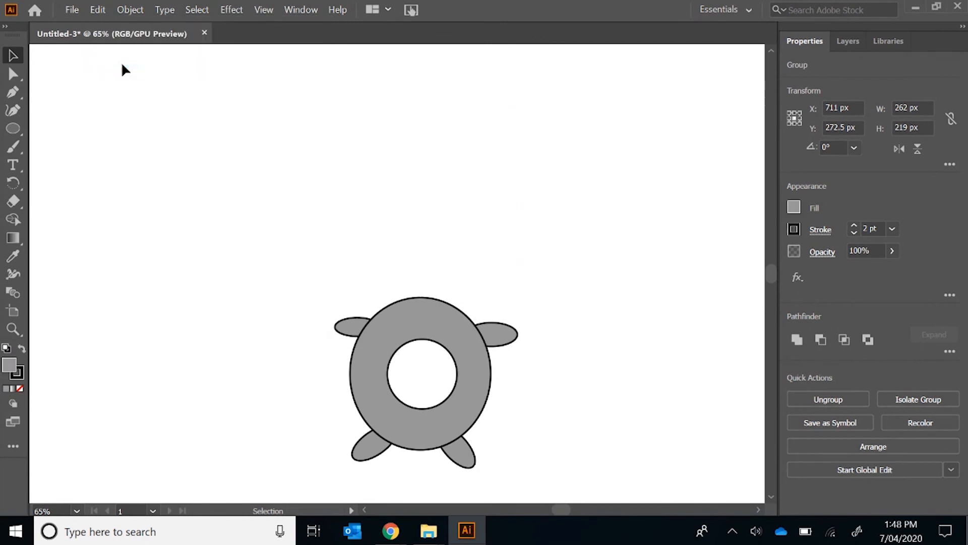
pyautogui.moveTo(407, 317); pyautogui.dragTo(394, 255)
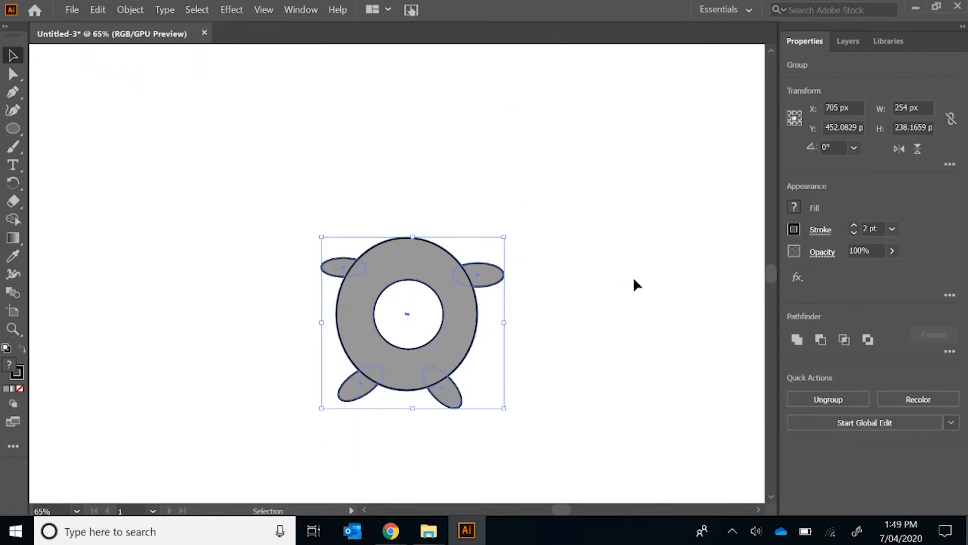
pyautogui.click(98, 10)
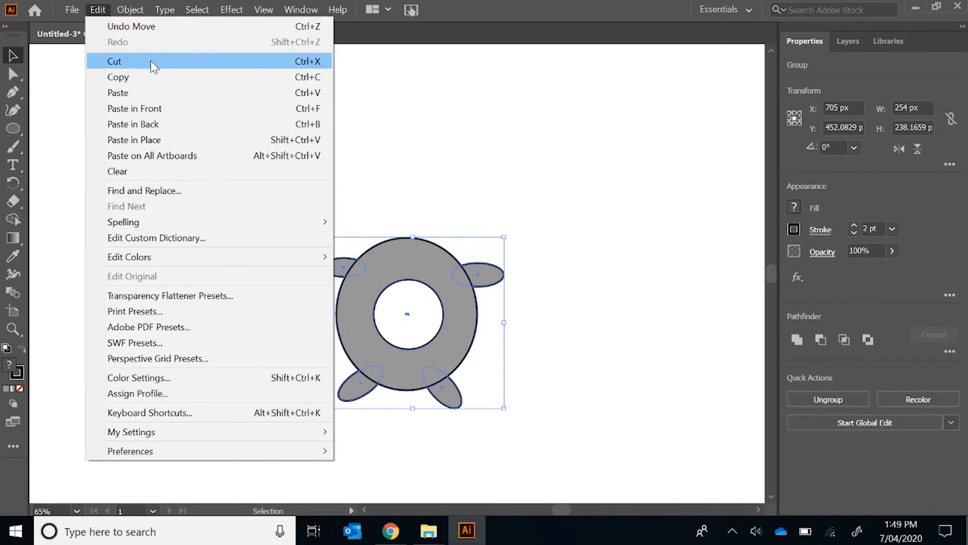
pyautogui.click(162, 92)
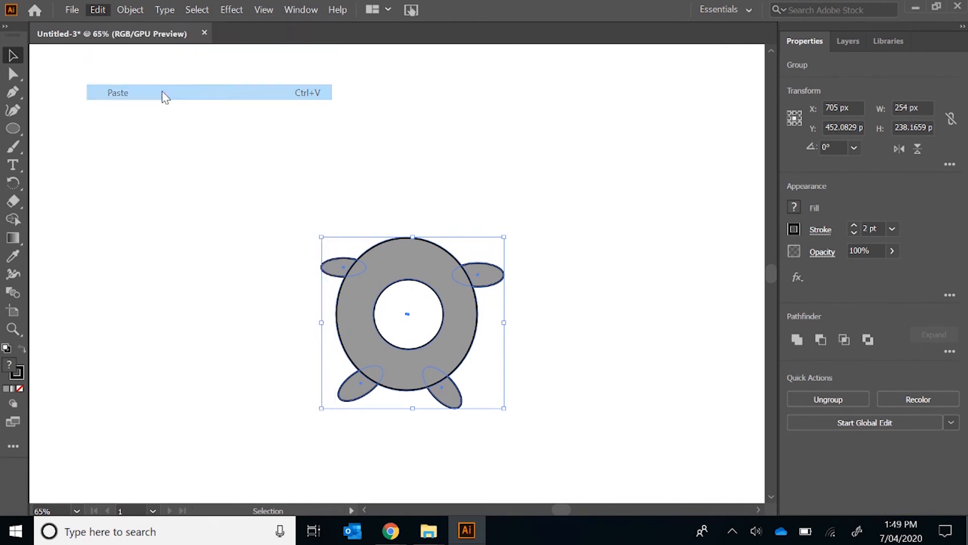
pyautogui.moveTo(384, 214); pyautogui.dragTo(413, 157)
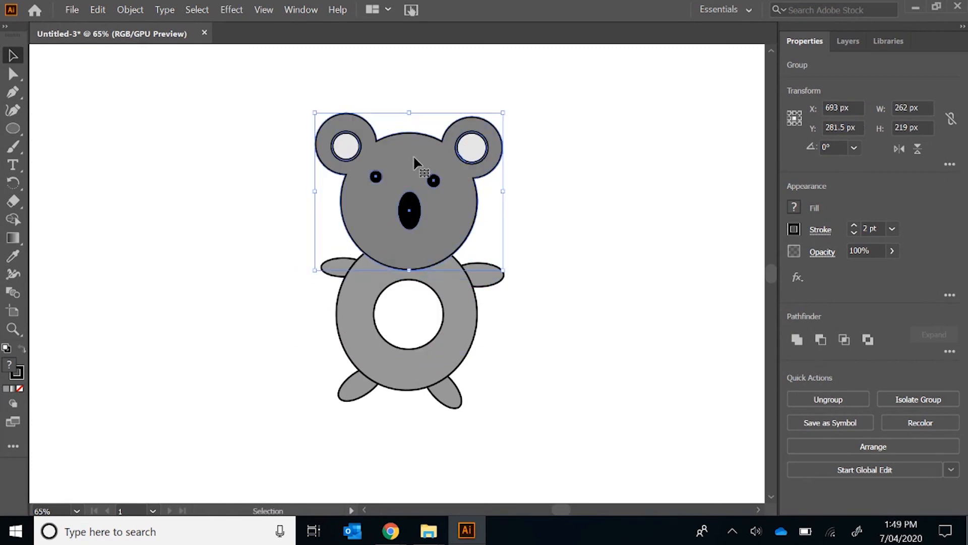
# Deselect the head group and set up the Line Segment tool with no fill and a black stroke
pyautogui.click(633, 230)
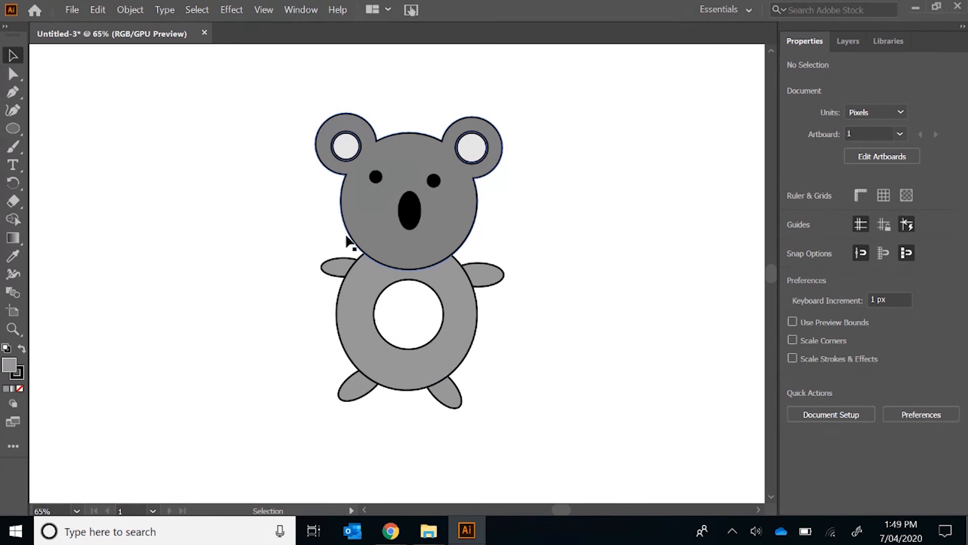
pyautogui.click(20, 129)
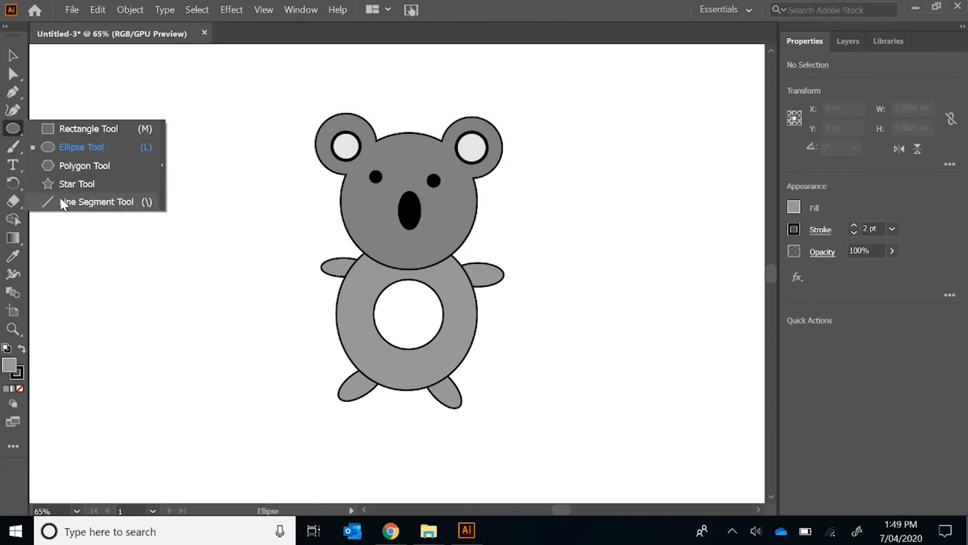
pyautogui.click(96, 202)
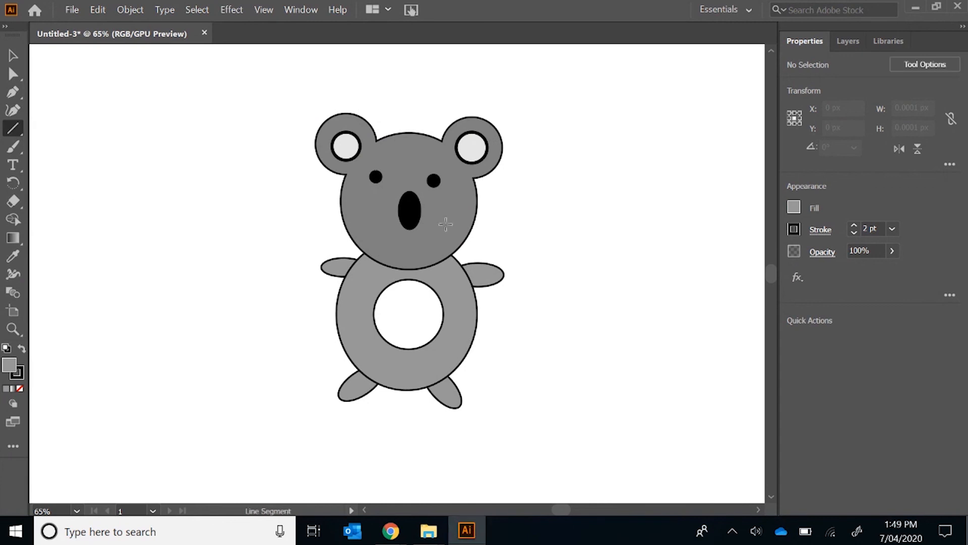
pyautogui.click(794, 208)
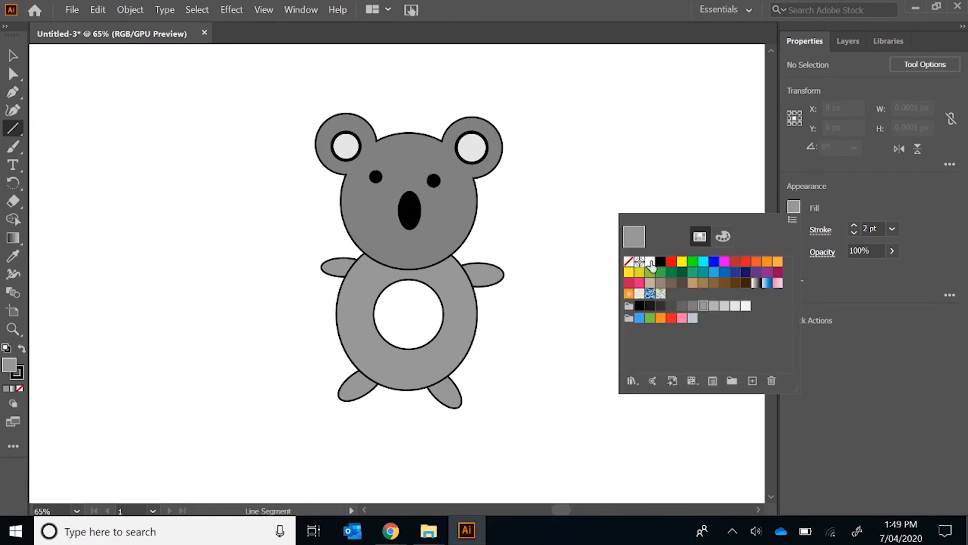
pyautogui.click(631, 263)
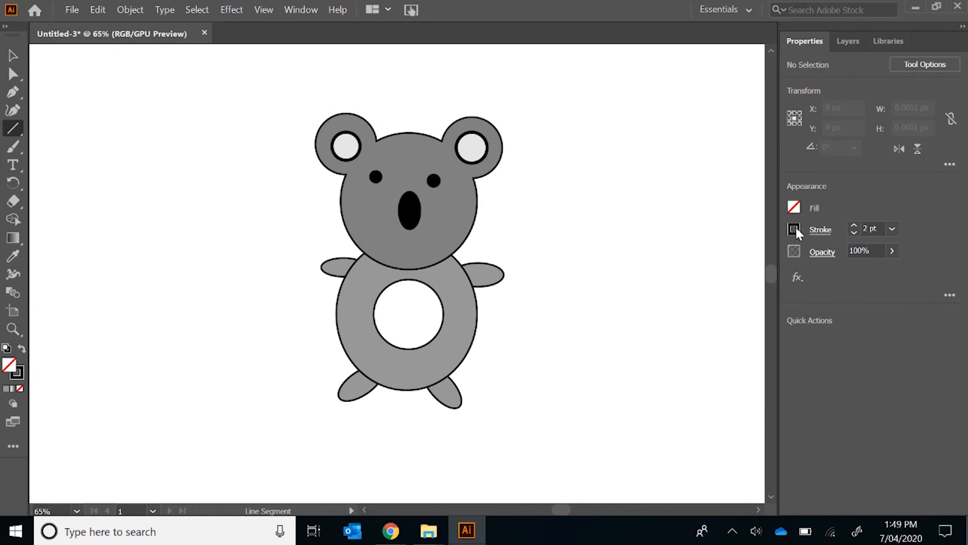
pyautogui.click(795, 230)
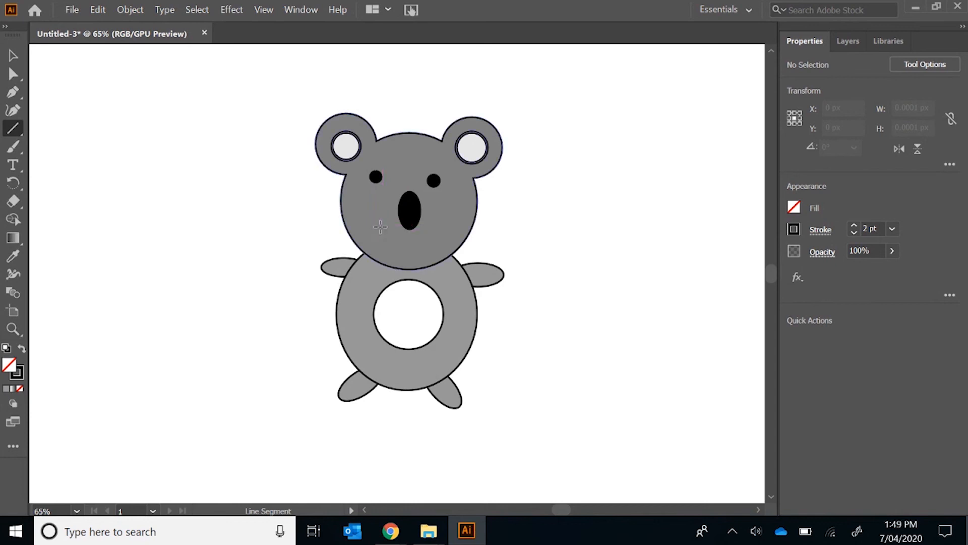
# Draw a mouth line sloping down to just beneath the koala's nose, its outer end adjusted so it spans about 43 by 18 px
pyautogui.click(381, 227)
pyautogui.click(511, 300)
pyautogui.moveTo(383, 225); pyautogui.dragTo(407, 243)
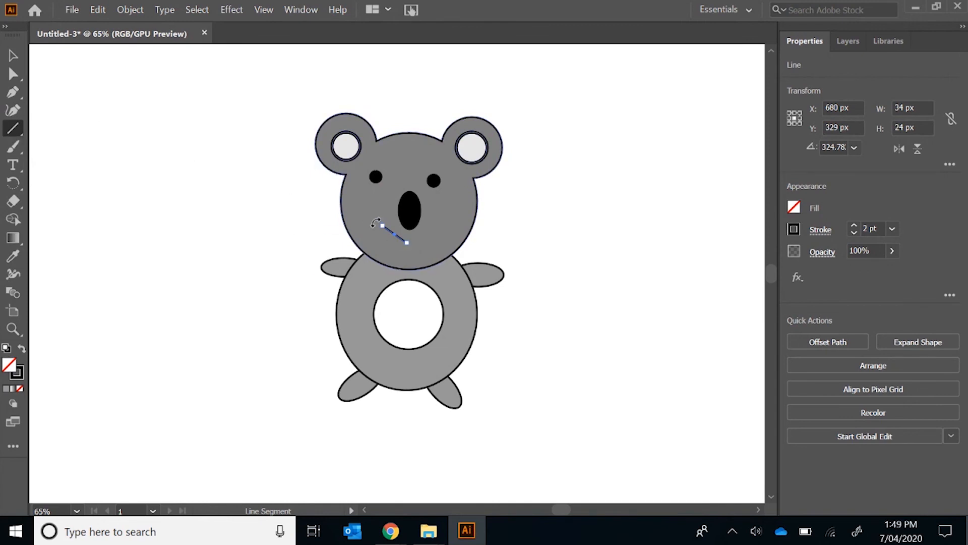
pyautogui.moveTo(387, 233)
pyautogui.mouseDown()
pyautogui.moveTo(382, 225)
pyautogui.moveTo(380, 243)
pyautogui.moveTo(376, 230)
pyautogui.mouseUp()
pyautogui.click(692, 230)
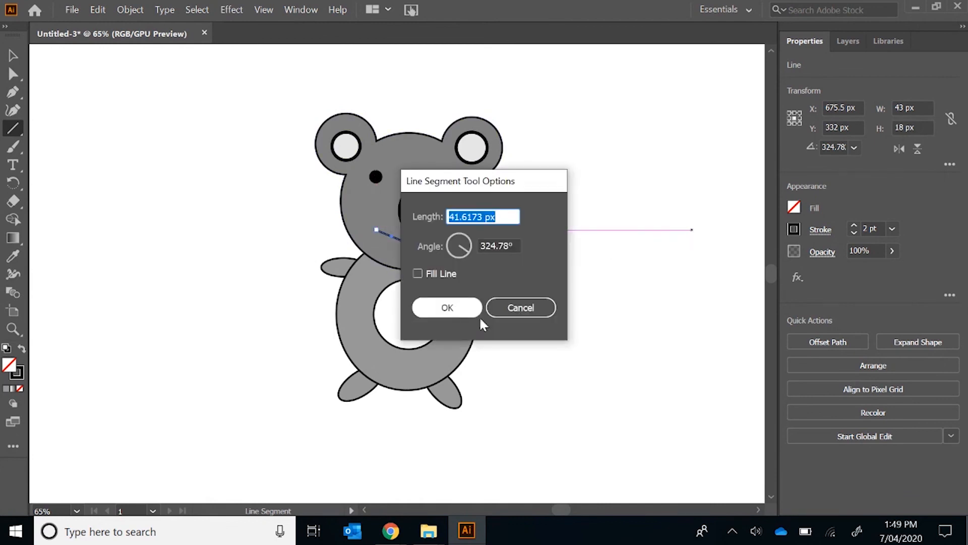
pyautogui.click(513, 309)
pyautogui.click(13, 55)
pyautogui.click(638, 233)
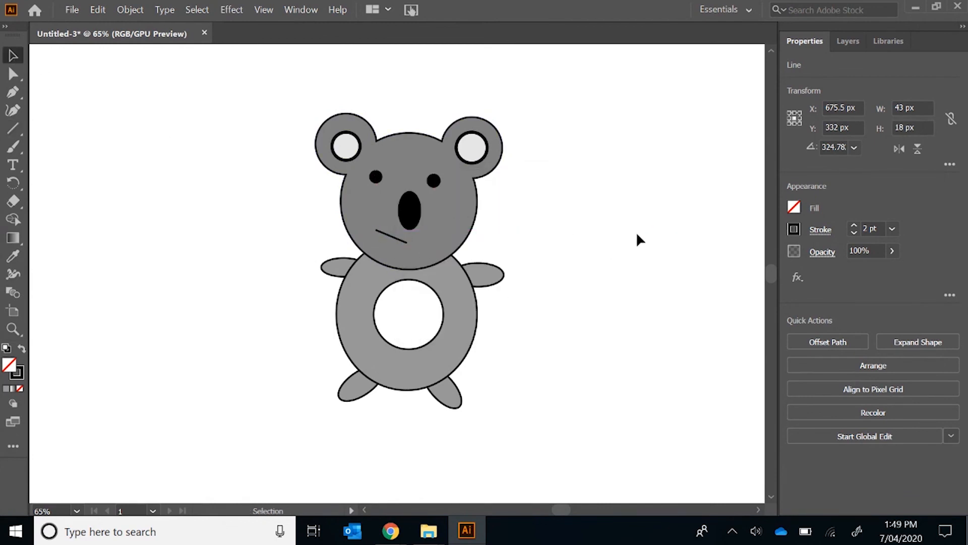